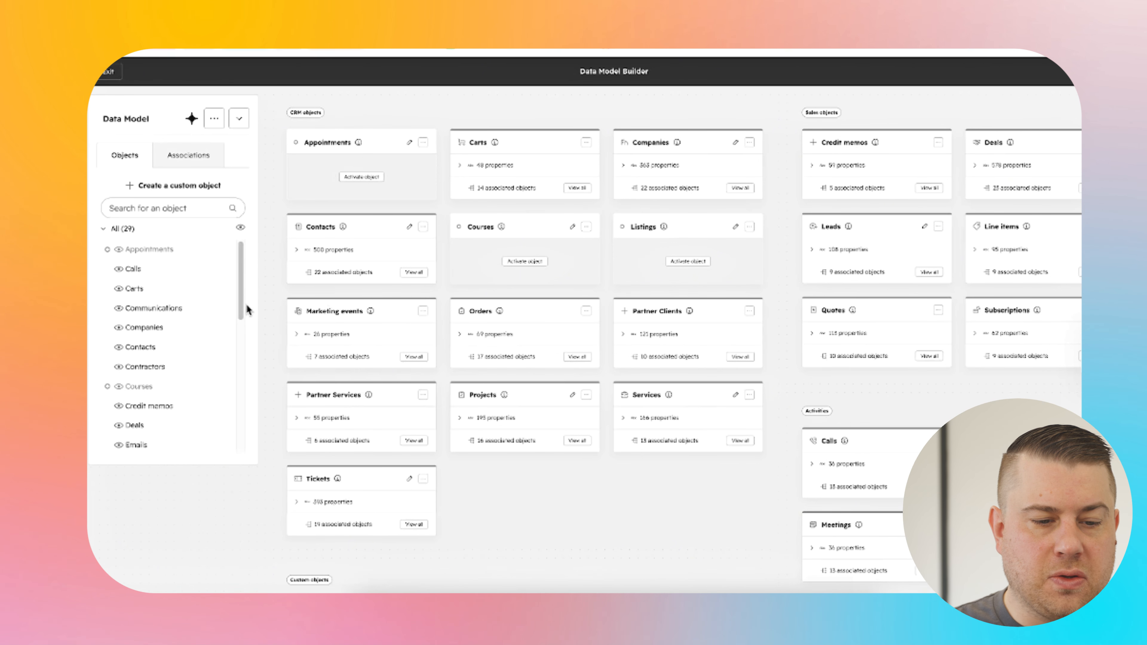
Step: Look through the data model's object list and locate the option for creating a custom object
left_click_drag(245, 304, 244, 272)
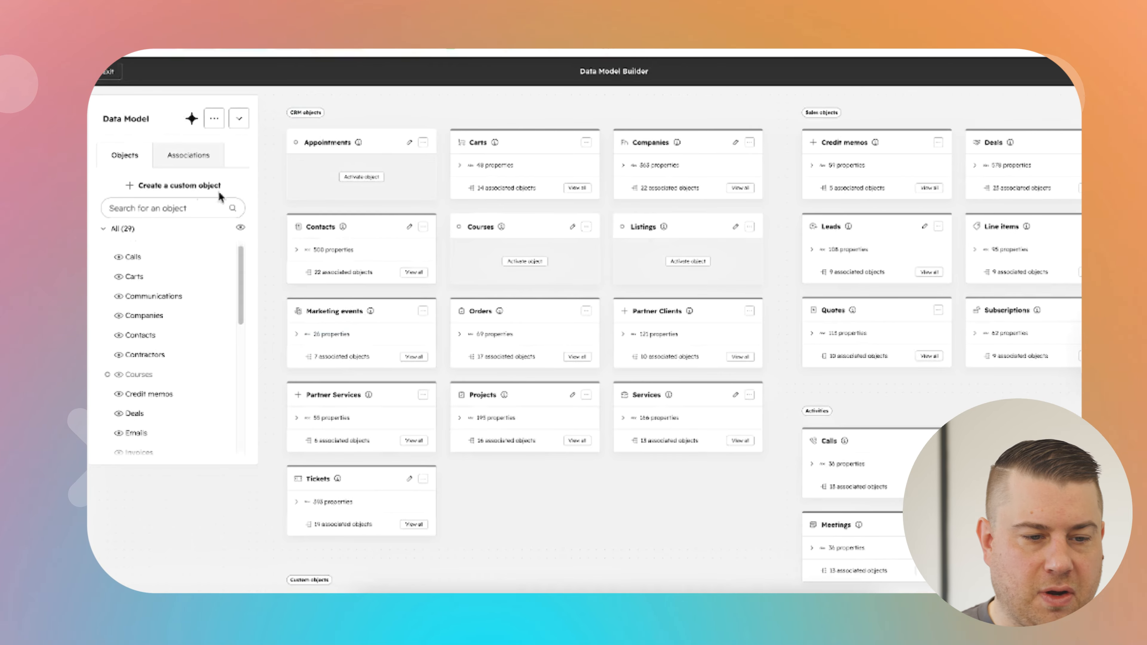
left_click(180, 187)
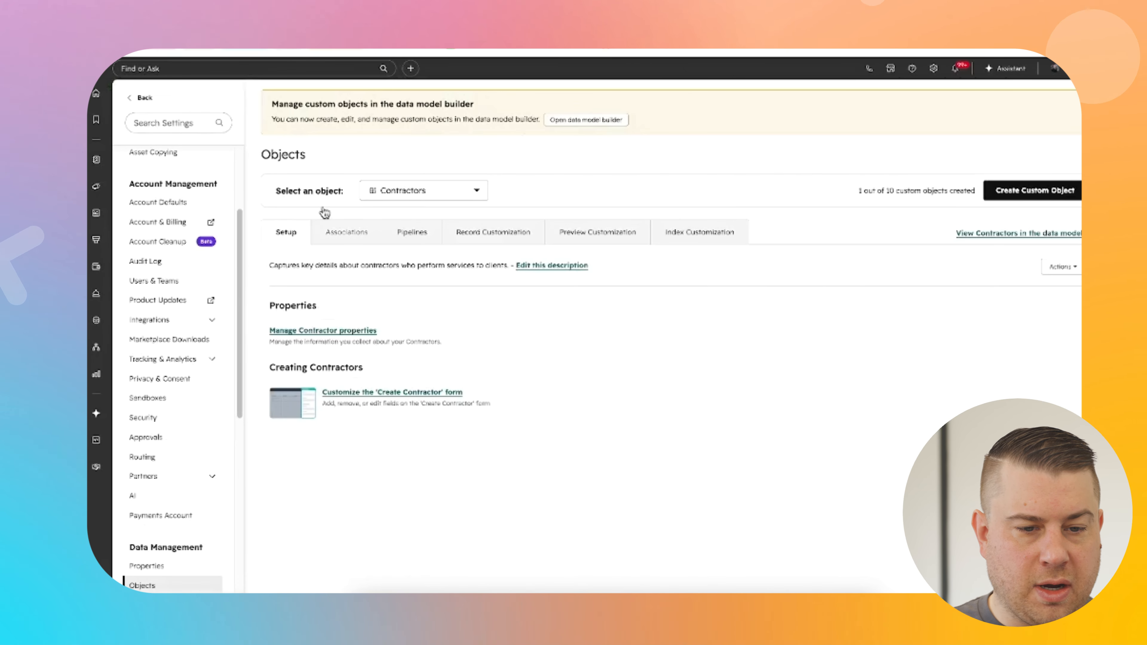
Step: Browse the selectable objects in the Objects settings, including the custom objects, and keep Contractors selected
scroll(197, 325, "down", 1)
scroll(172, 412, "down", 3)
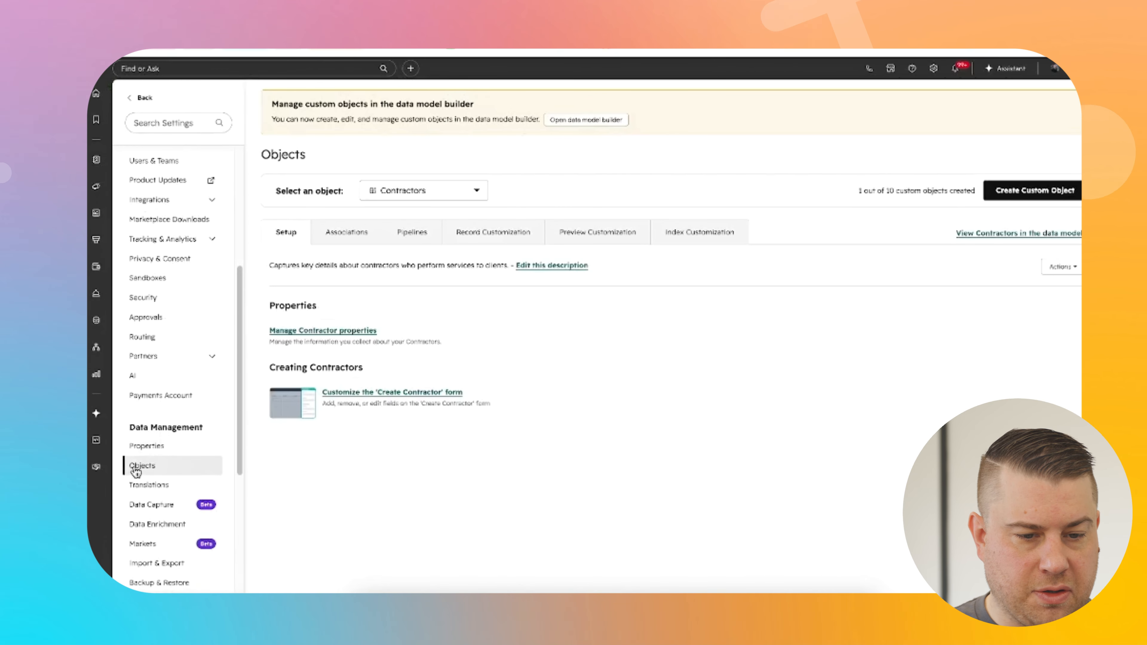
left_click(429, 190)
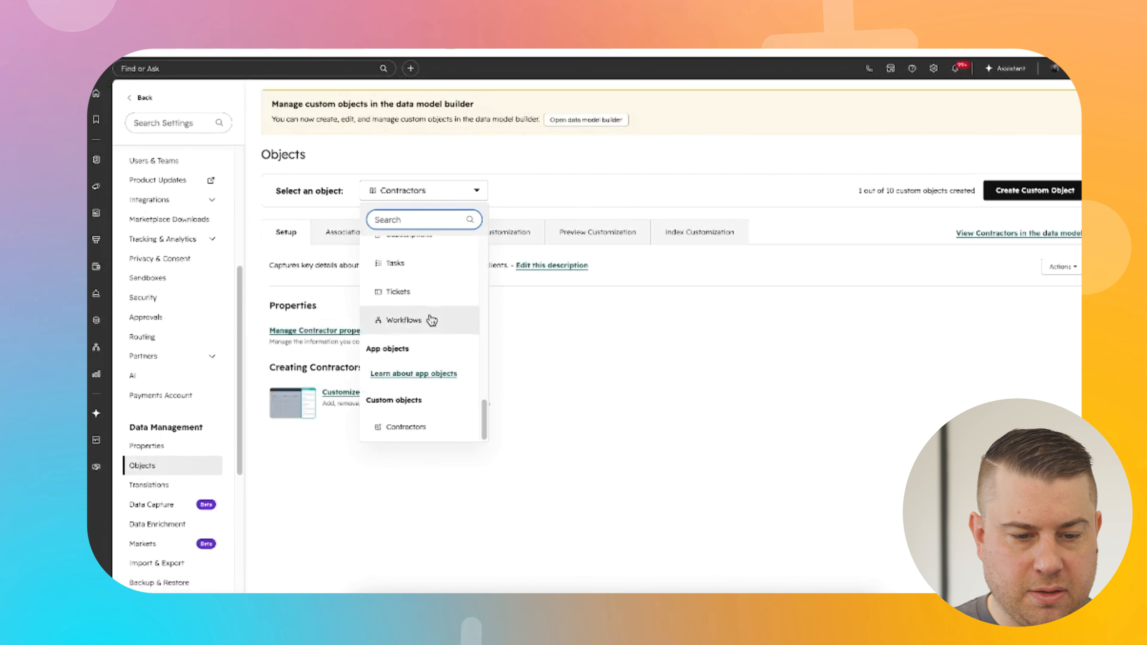
scroll(432, 318, "up", 5)
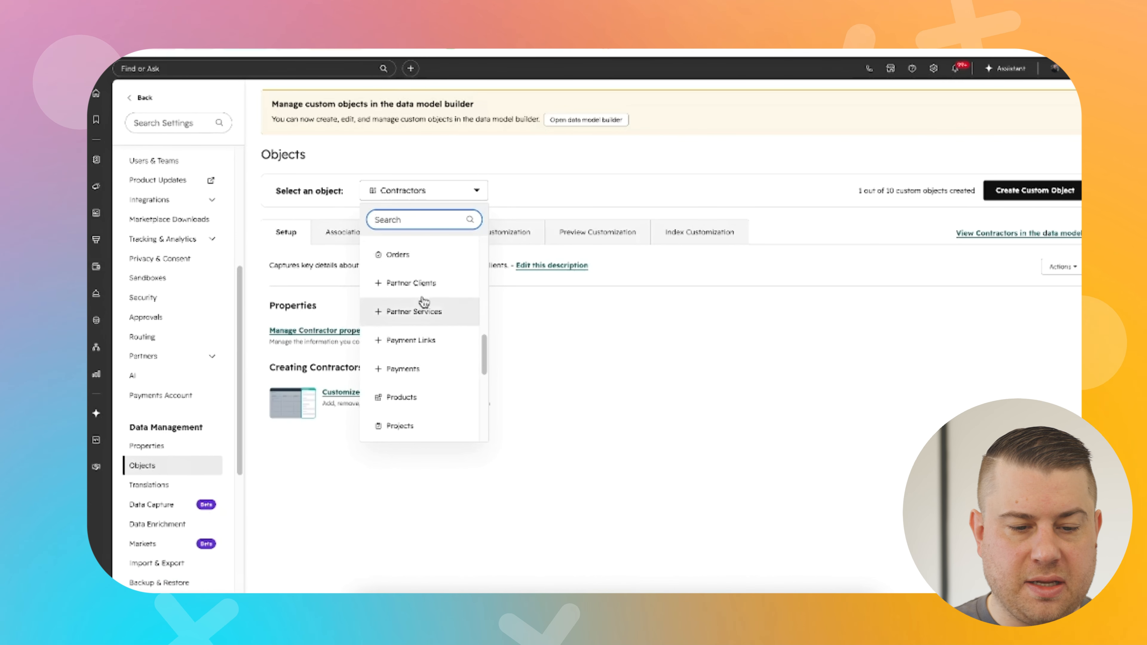
scroll(434, 316, "down", 1)
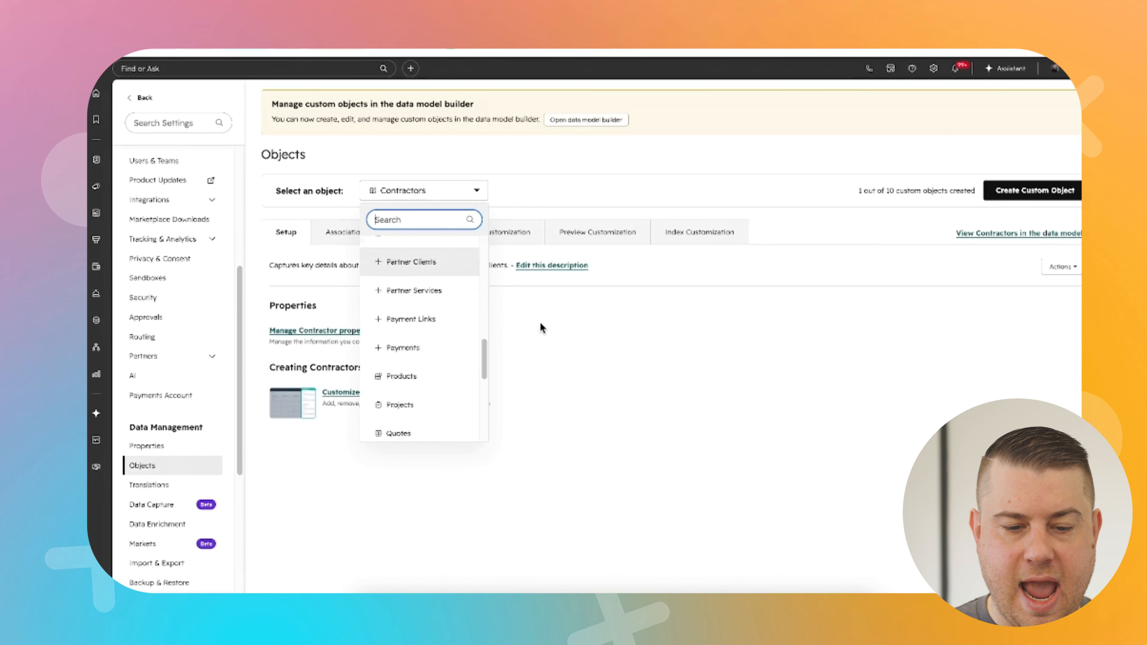
left_click(540, 324)
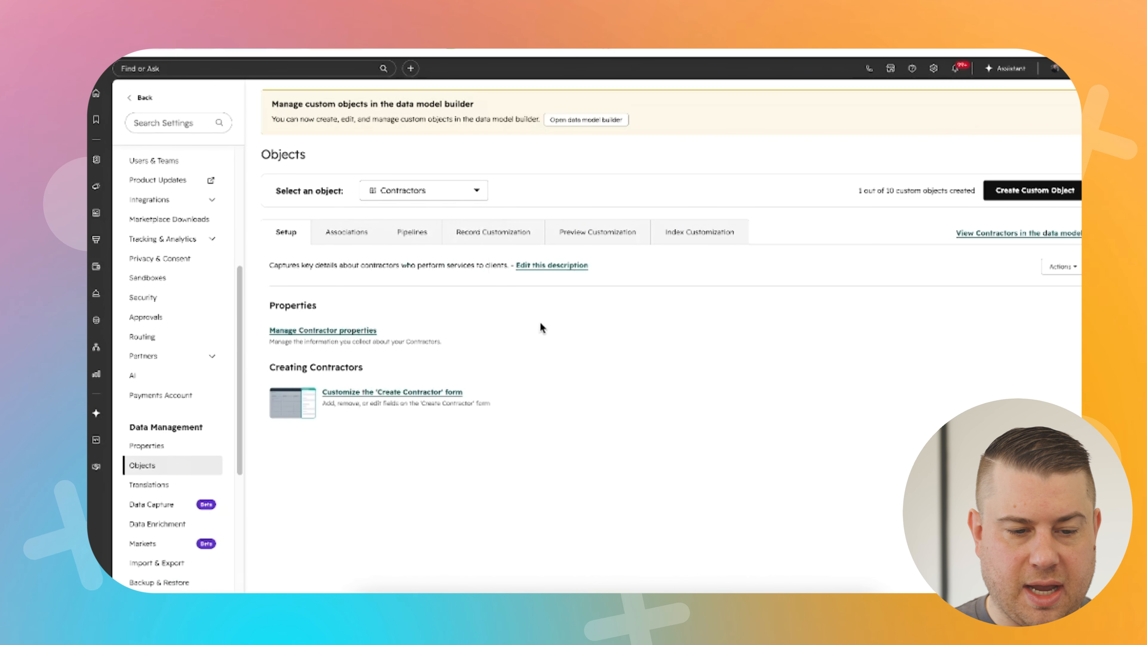
Step: Open the Contractor properties and filter them to the group The Gist Contractor Properties
left_click(430, 391)
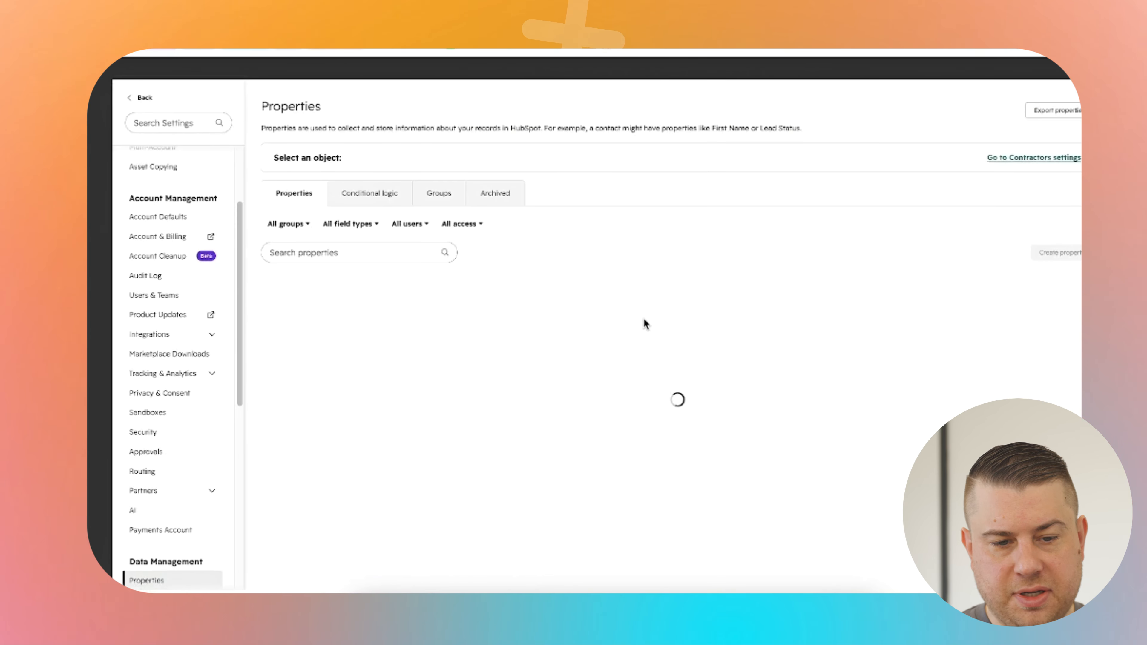
left_click(287, 231)
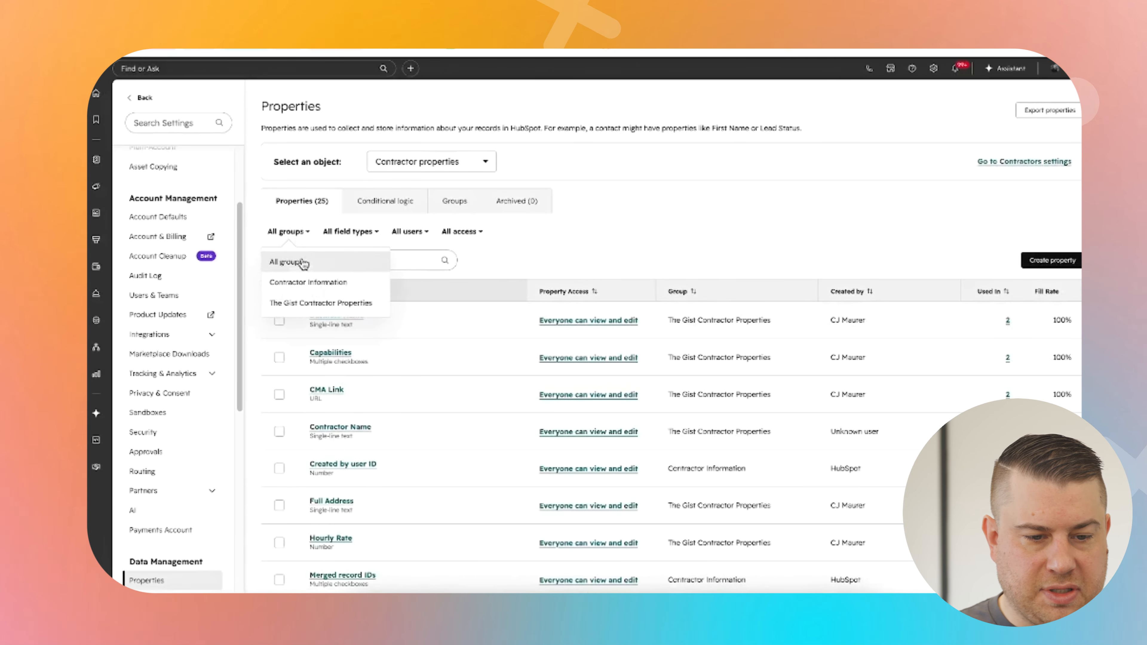
left_click(319, 302)
scroll(385, 360, "down", 2)
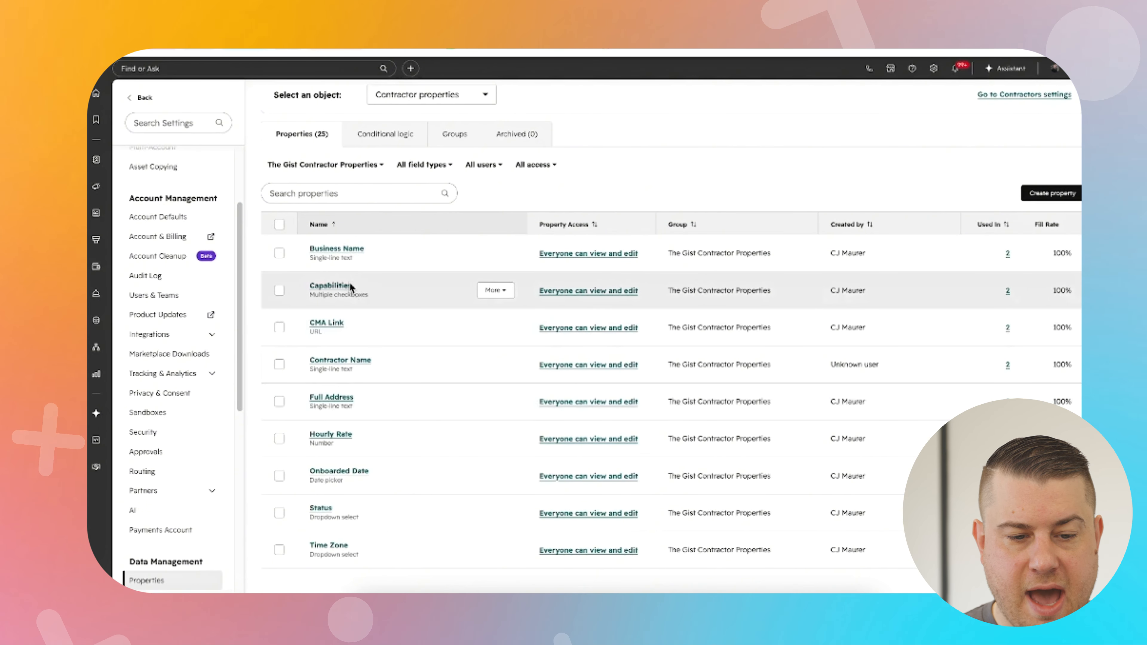
Step: Examine the Capabilities property's checkbox options at 100 per page, and exit the property without changes
left_click(330, 286)
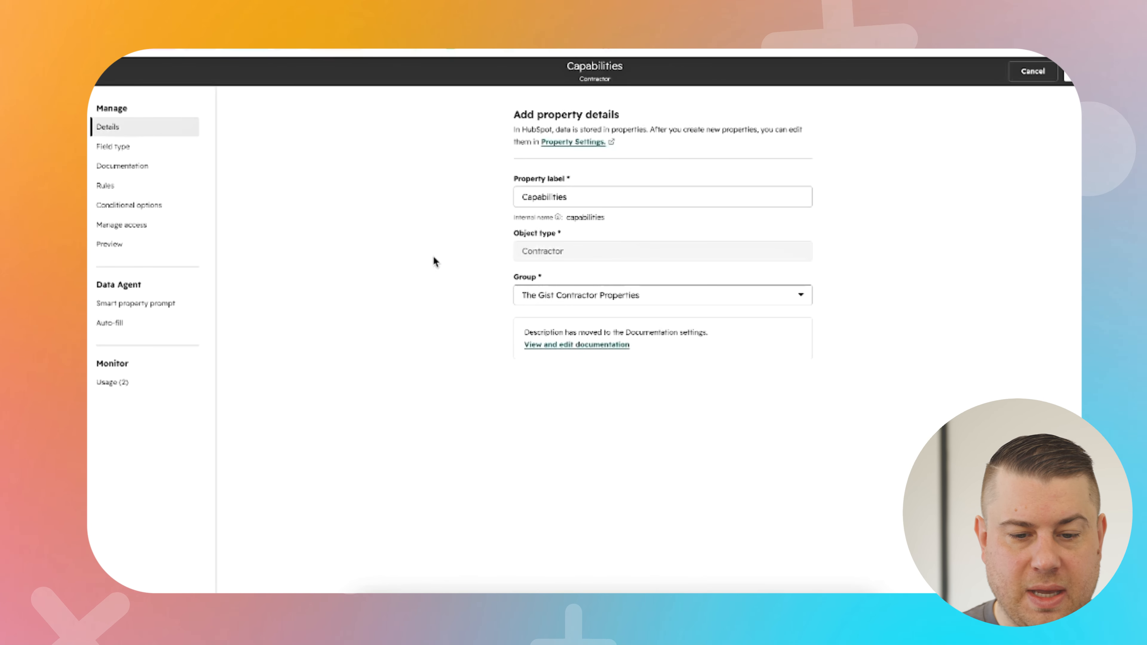
left_click(160, 152)
scroll(417, 321, "down", 5)
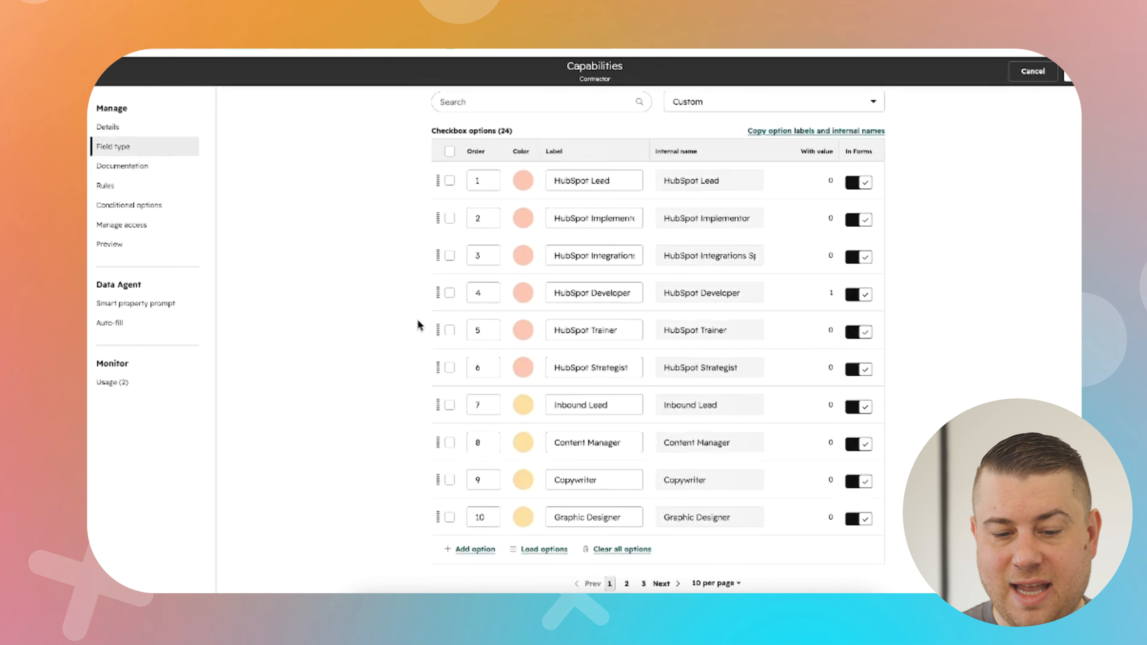
left_click(716, 583)
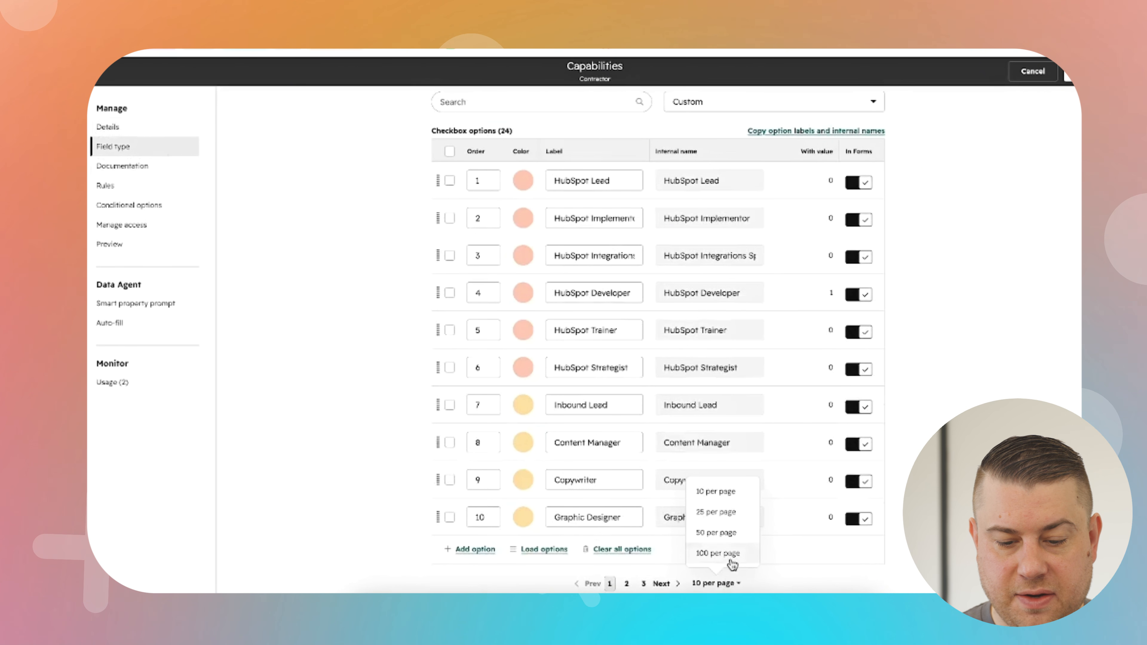
left_click(722, 556)
scroll(673, 451, "down", 5)
scroll(673, 436, "down", 5)
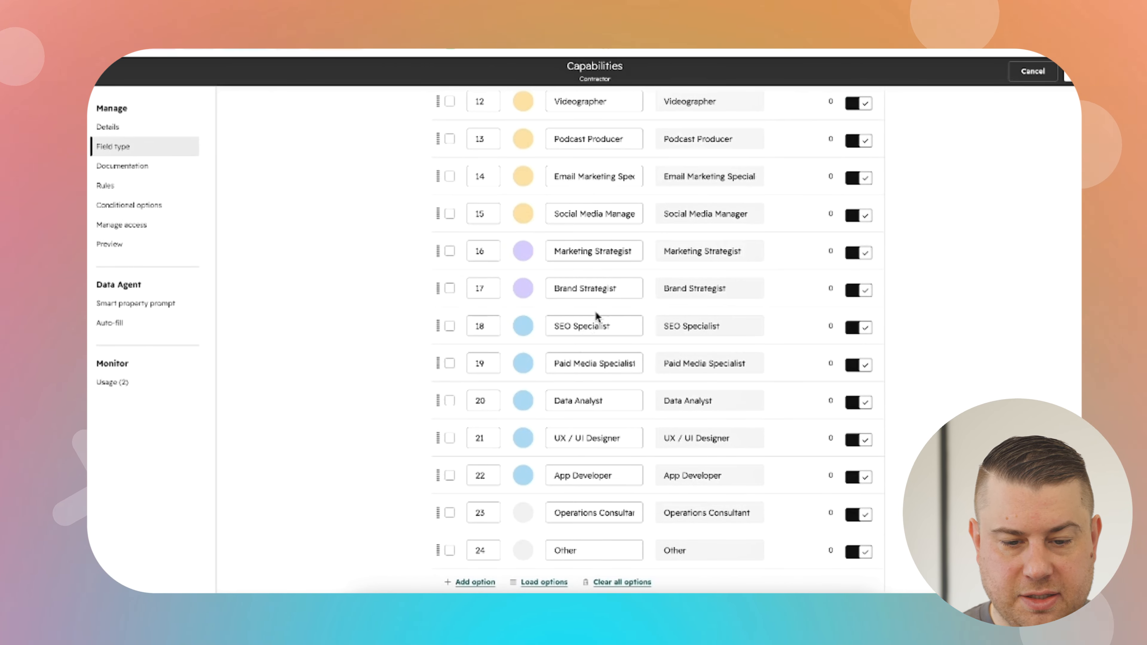
left_click(1016, 80)
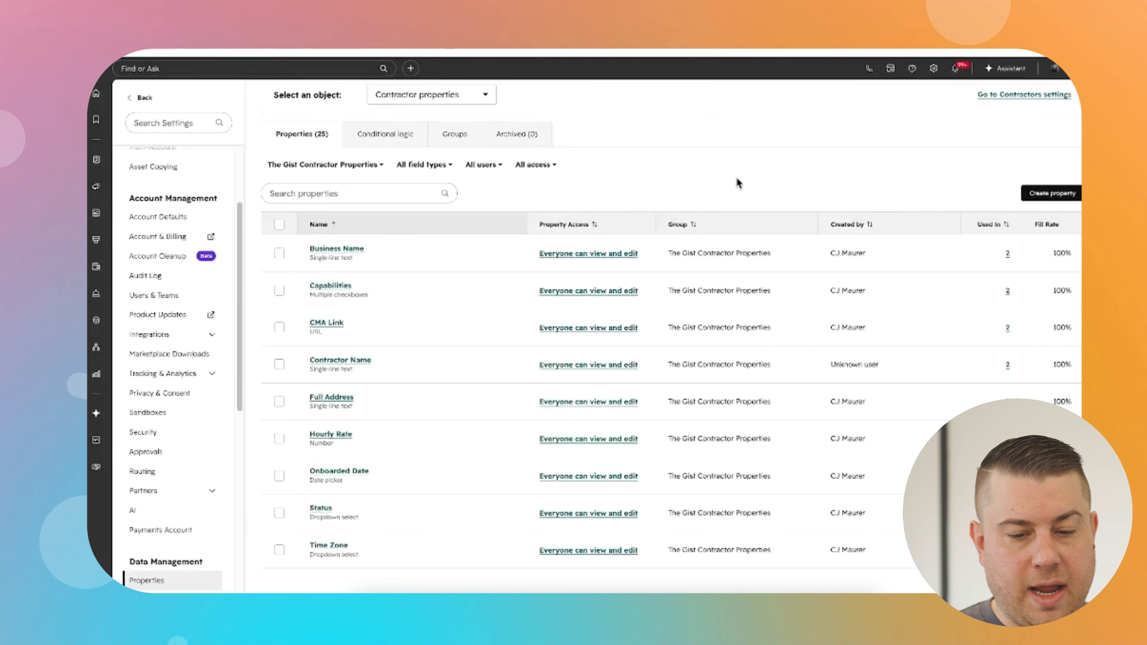
Step: Return to the Contractors object settings and review the fields of the Create Contractor form, leaving it unchanged
scroll(531, 338, "up", 2)
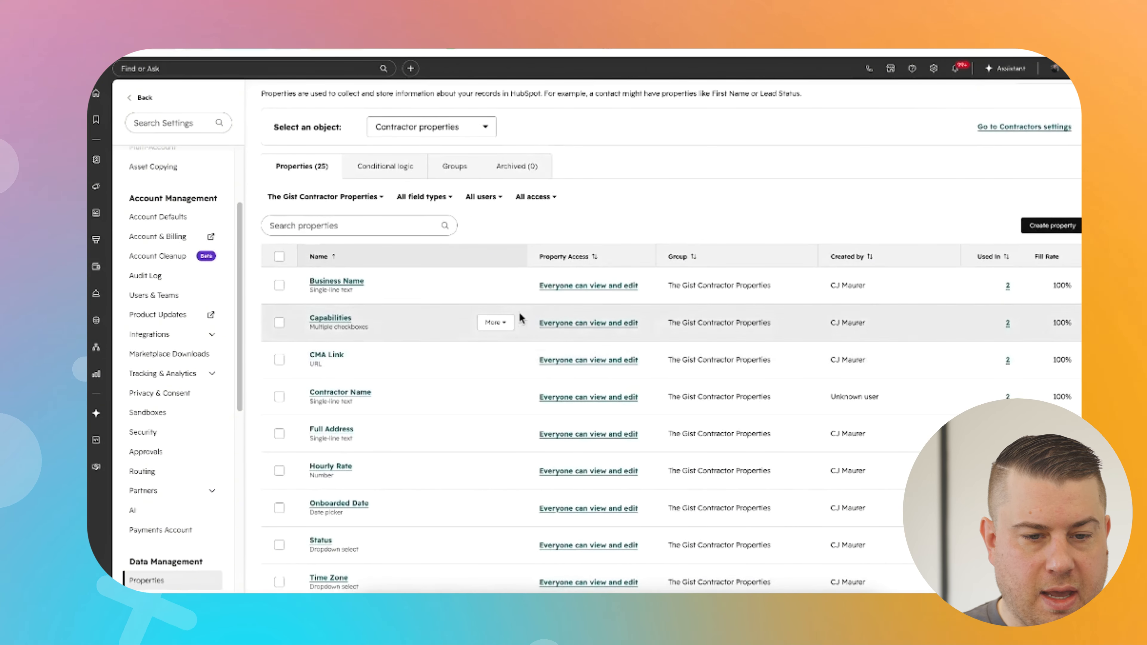
scroll(515, 303, "up", 2)
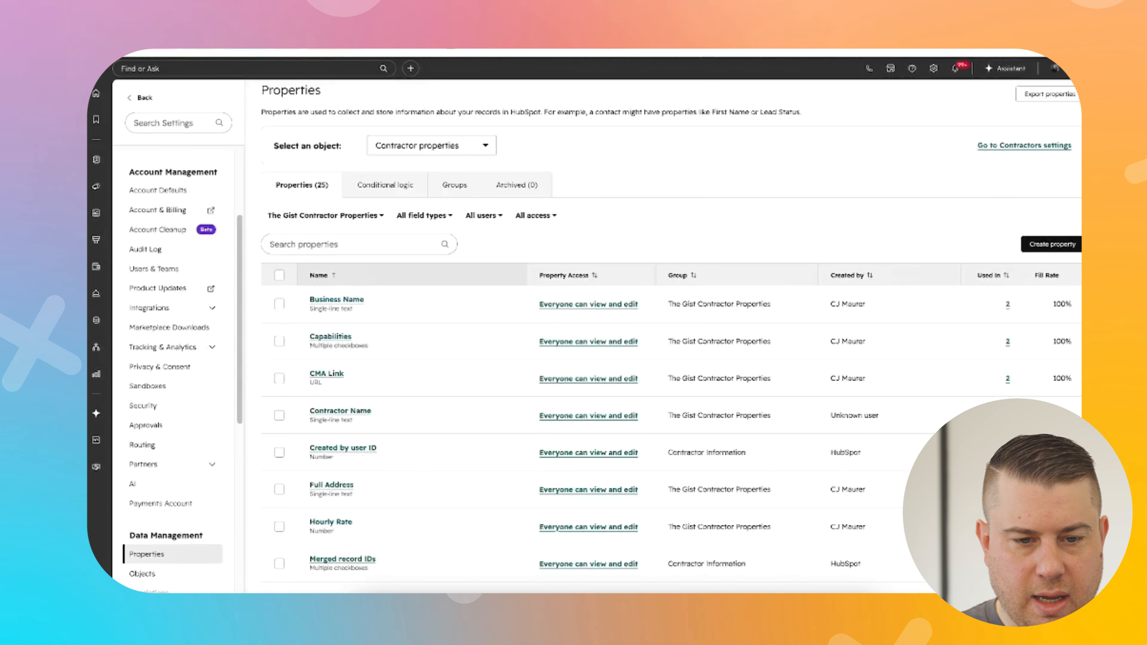
left_click(142, 573)
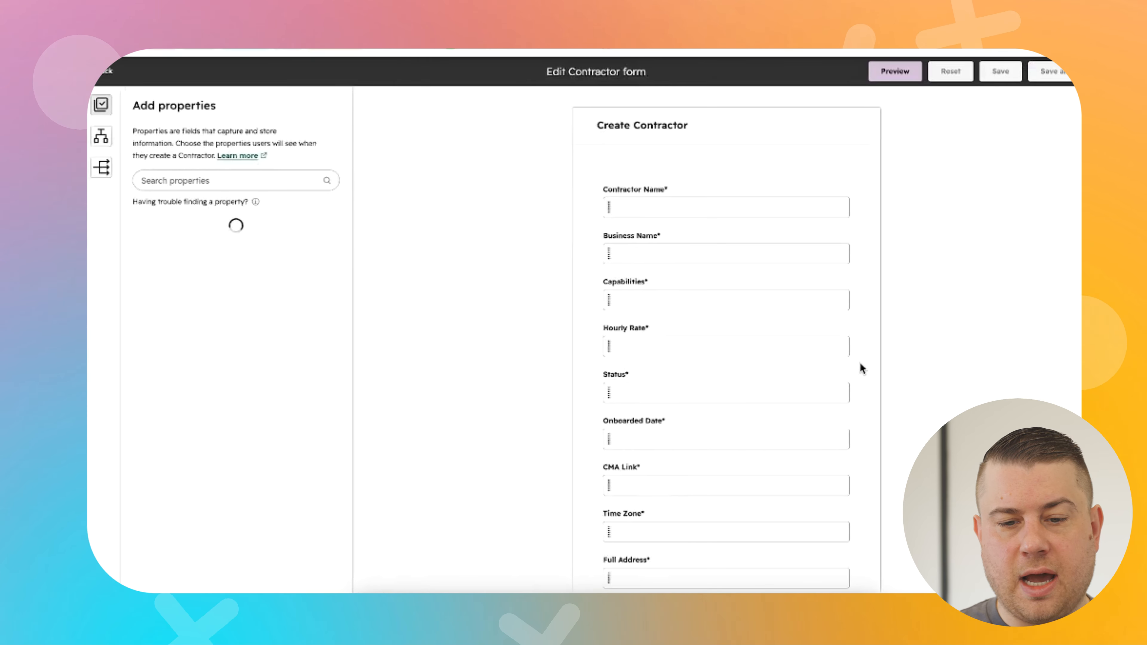
scroll(709, 242, "down", 1)
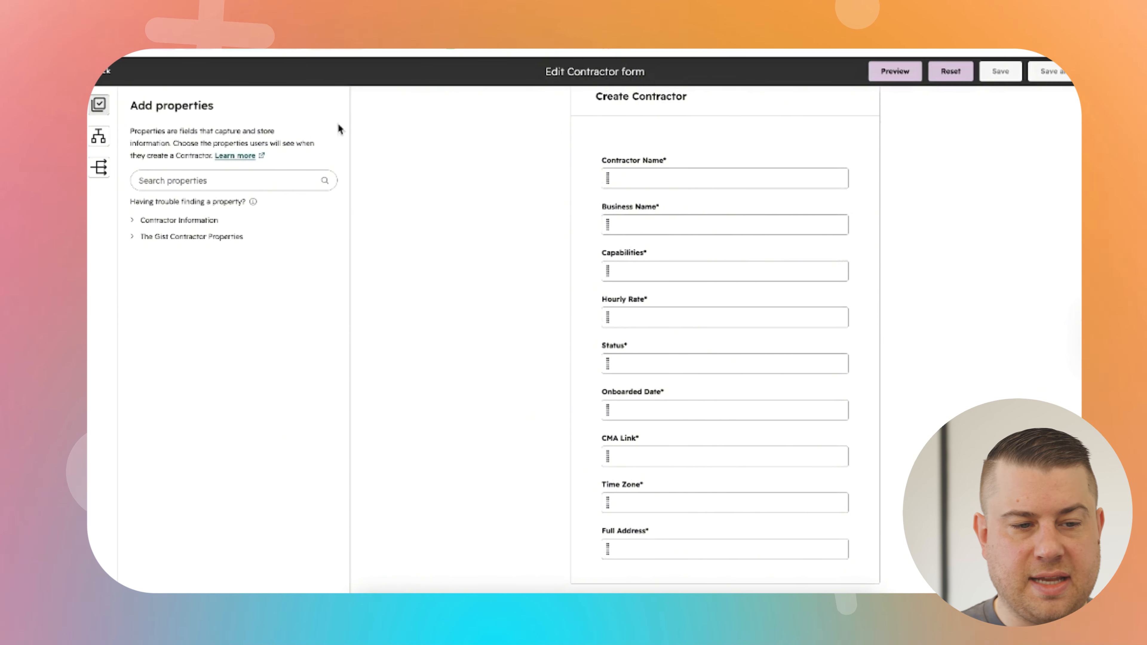
scroll(105, 78, "up", 1)
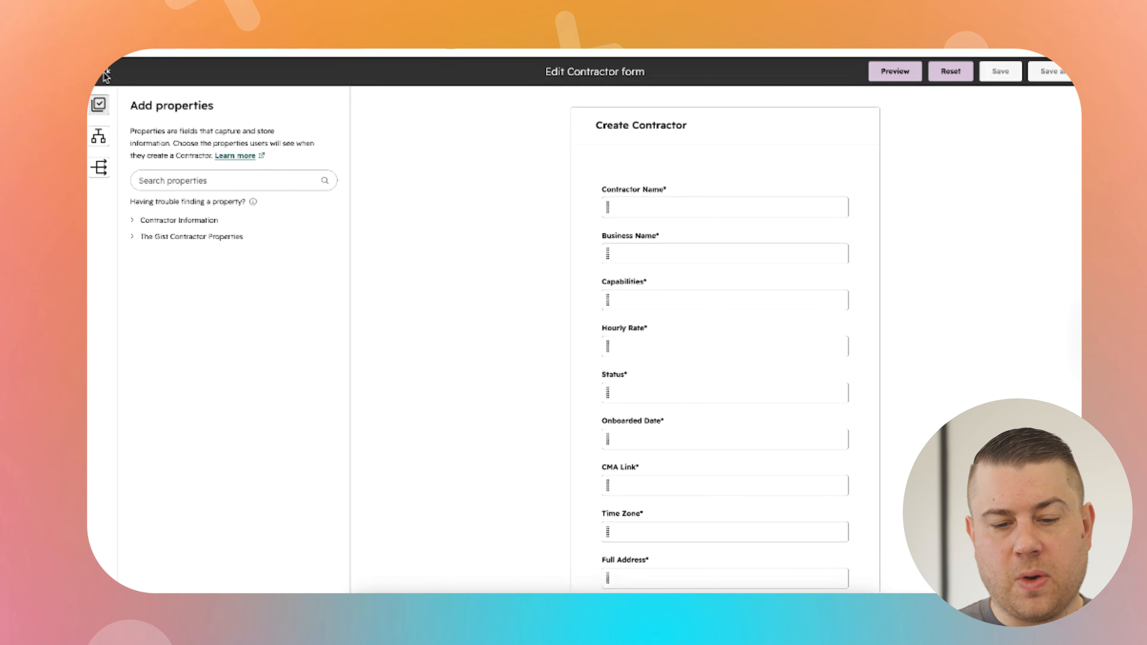
left_click(107, 72)
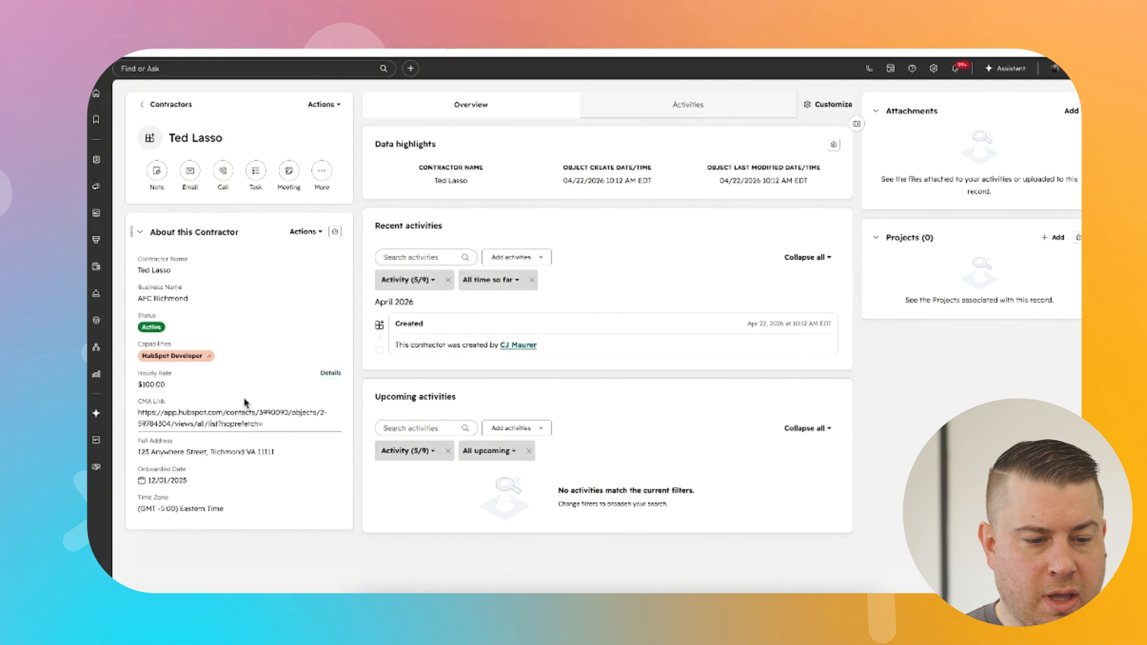
Step: Review the billing section and the project overview details on the Retune Marketing HubSpot Implementation project record
left_click(681, 114)
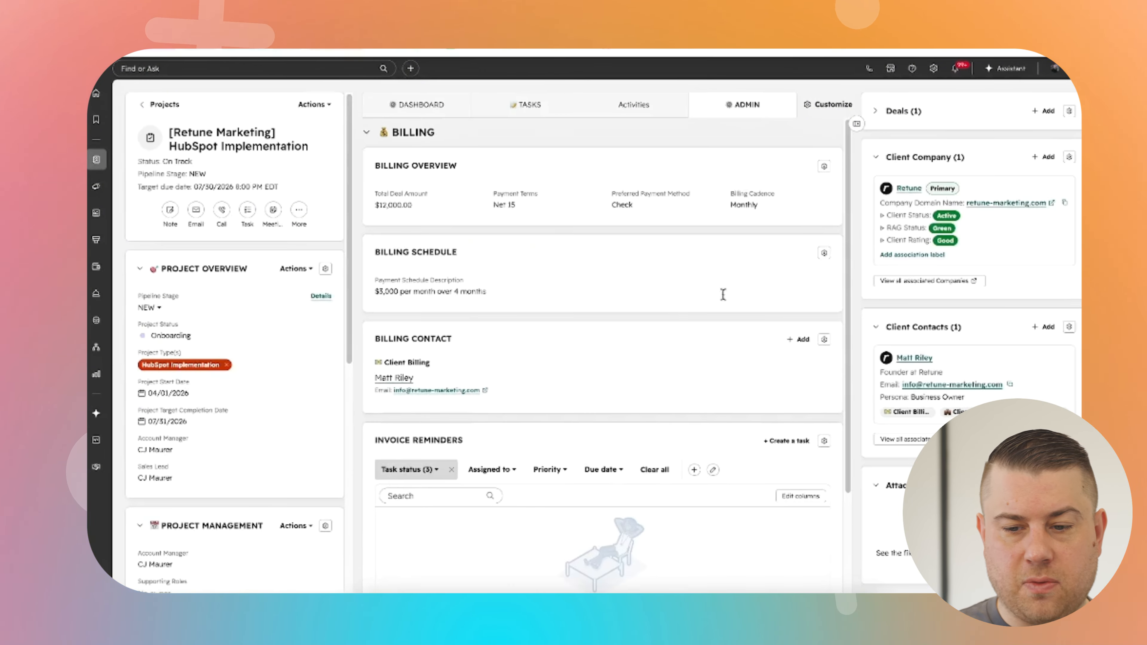
scroll(731, 271, "down", 1)
scroll(729, 267, "up", 1)
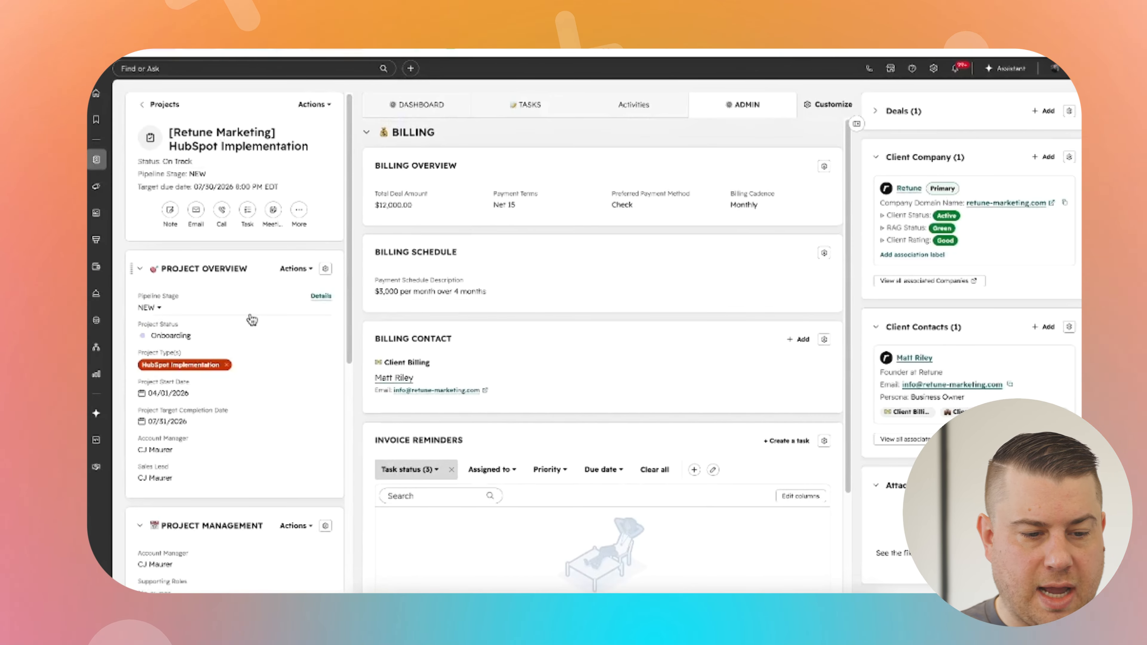
scroll(163, 286, "down", 2)
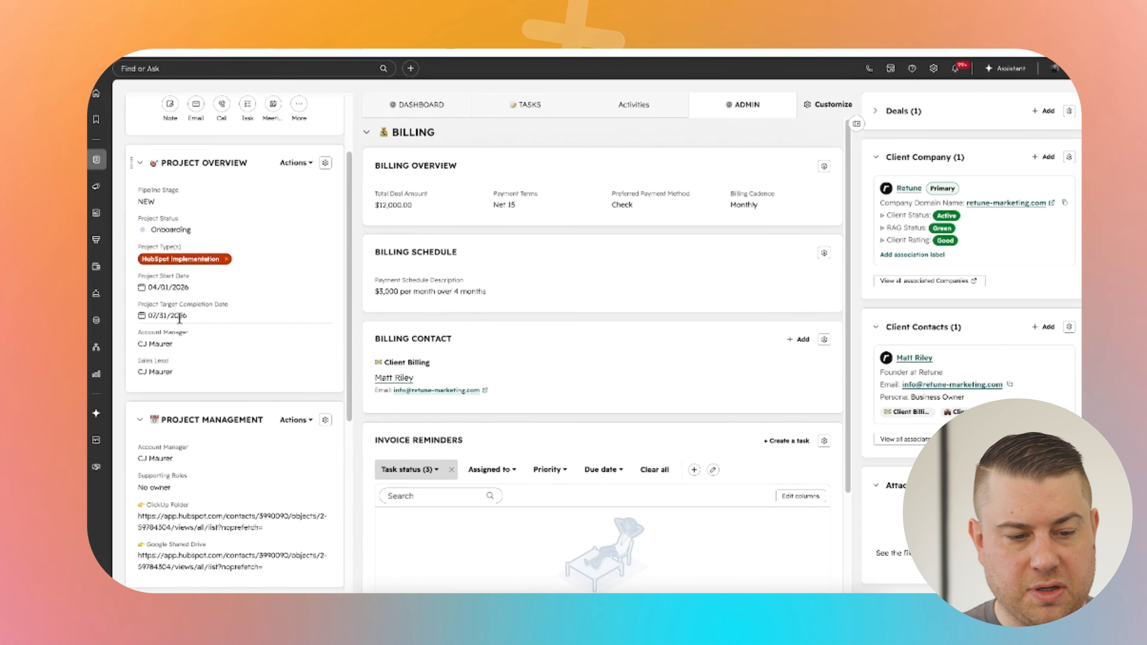
scroll(188, 316, "down", 1)
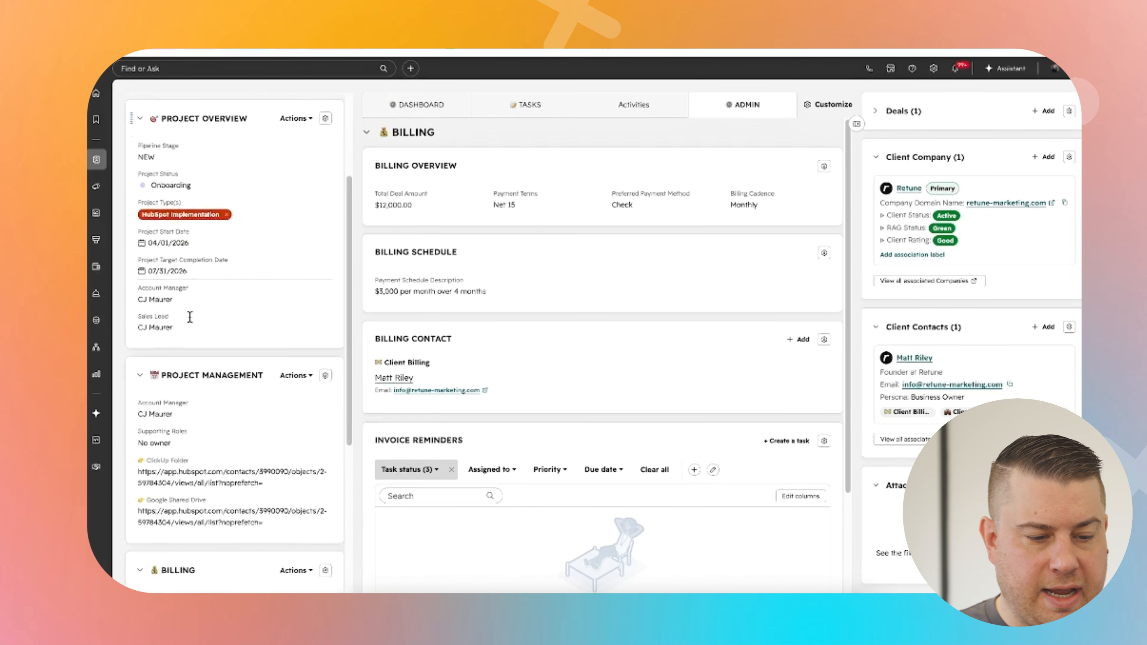
scroll(188, 316, "up", 3)
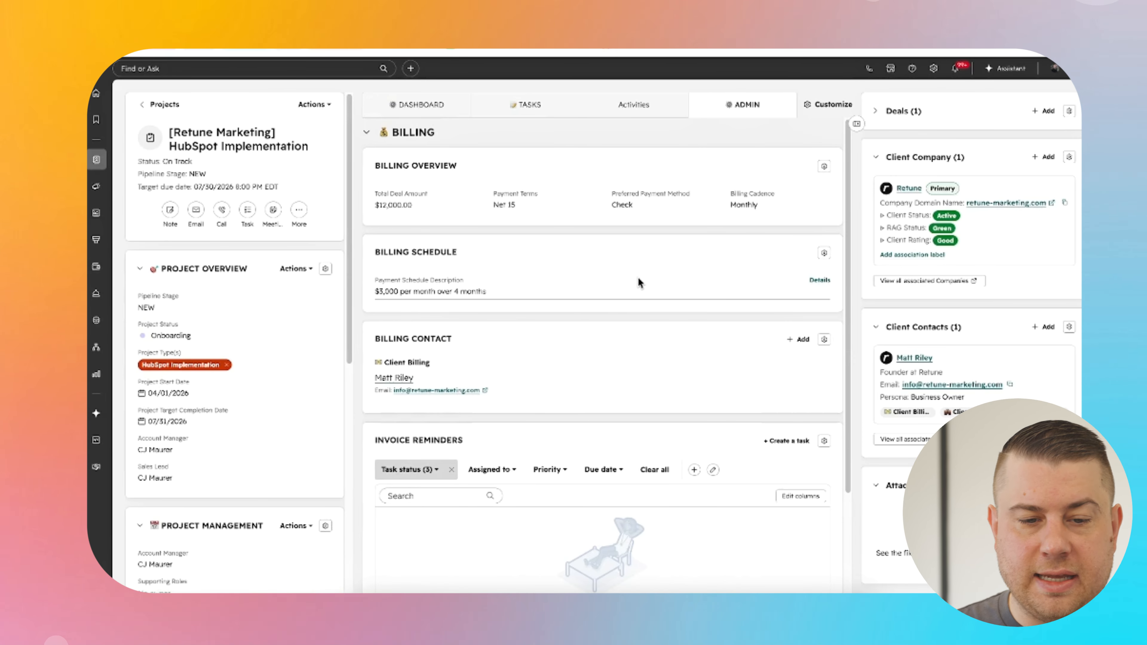
Step: Look through the project record's dashboard, tasks, activities and admin views
left_click(429, 104)
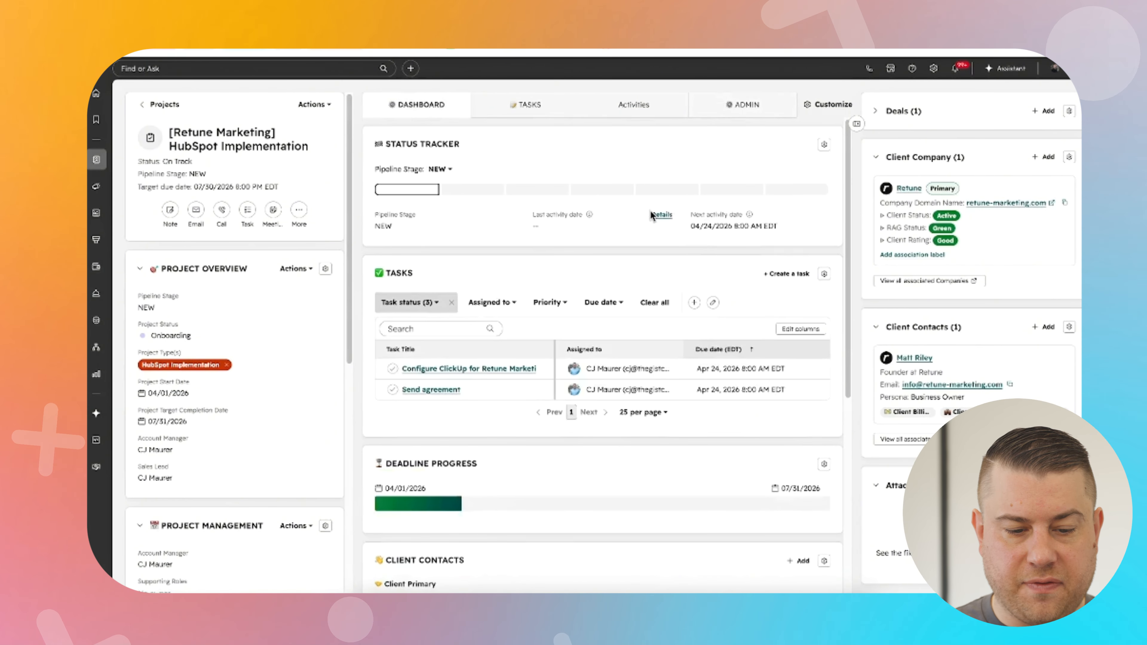
scroll(651, 211, "down", 7)
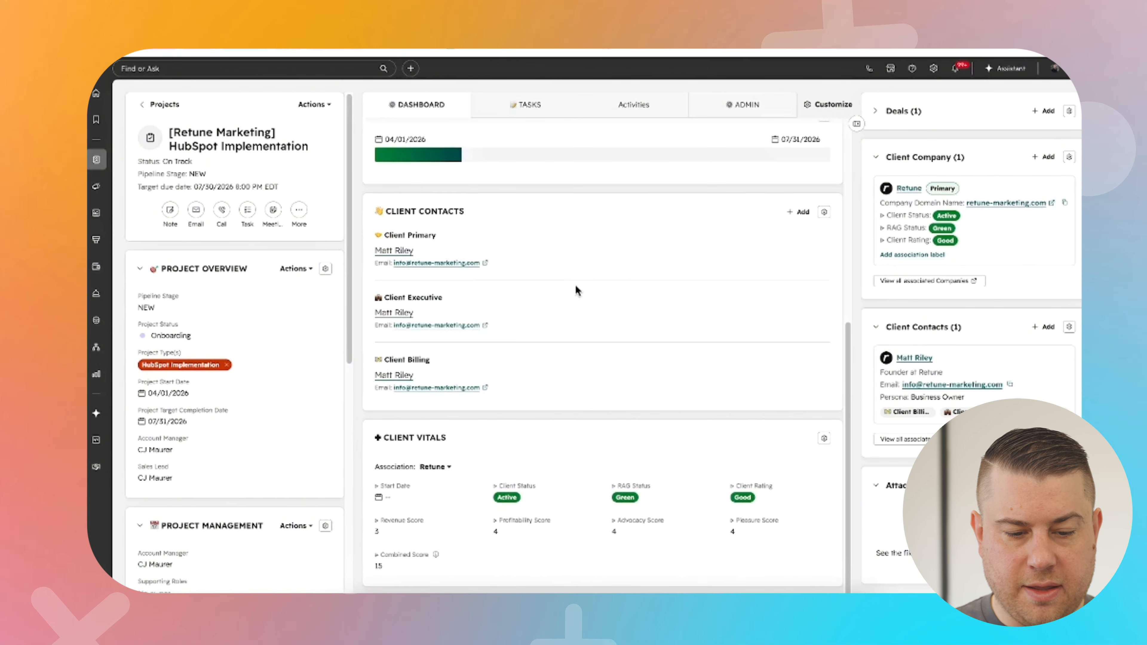
scroll(576, 271, "up", 7)
left_click(526, 103)
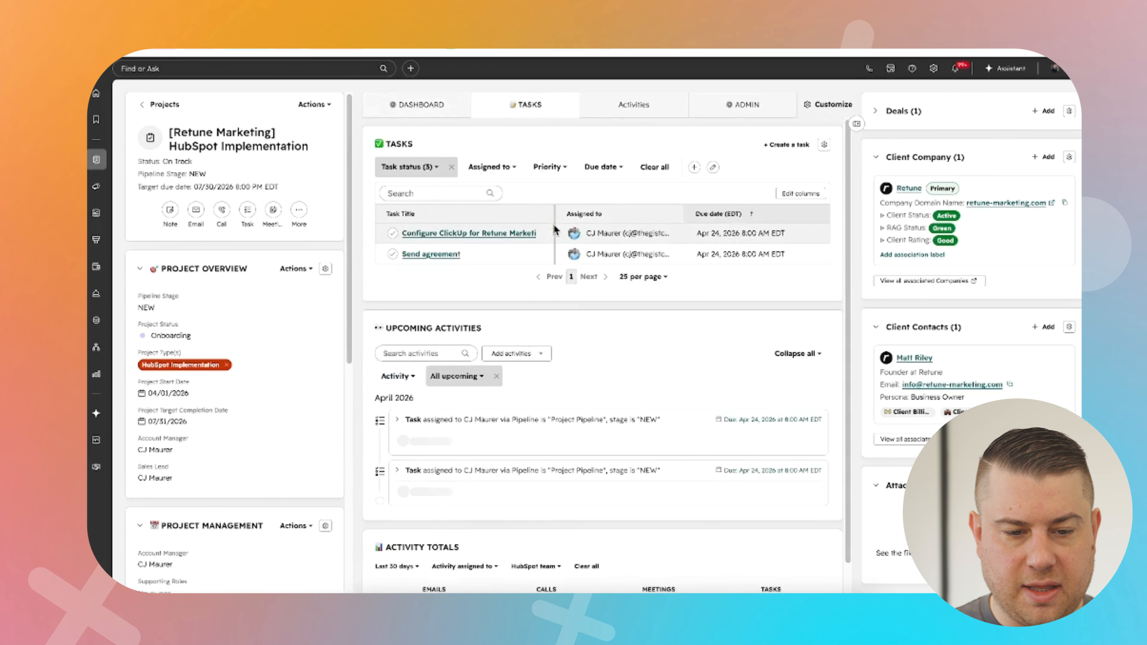
left_click(631, 109)
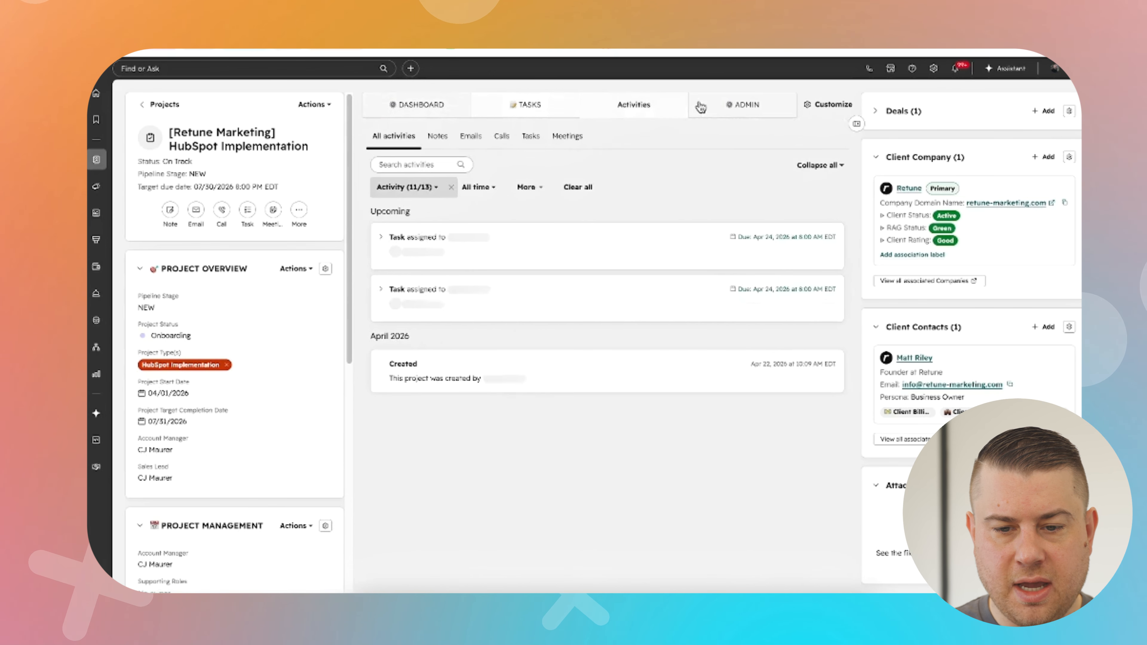
left_click(741, 105)
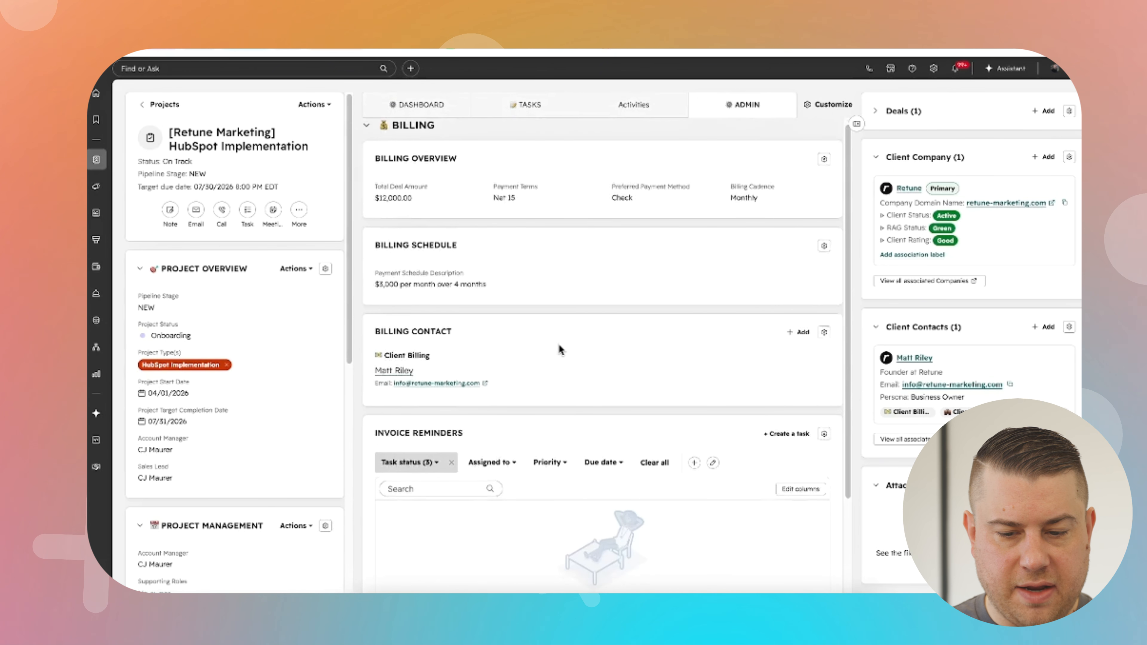
scroll(559, 346, "down", 3)
scroll(599, 271, "up", 3)
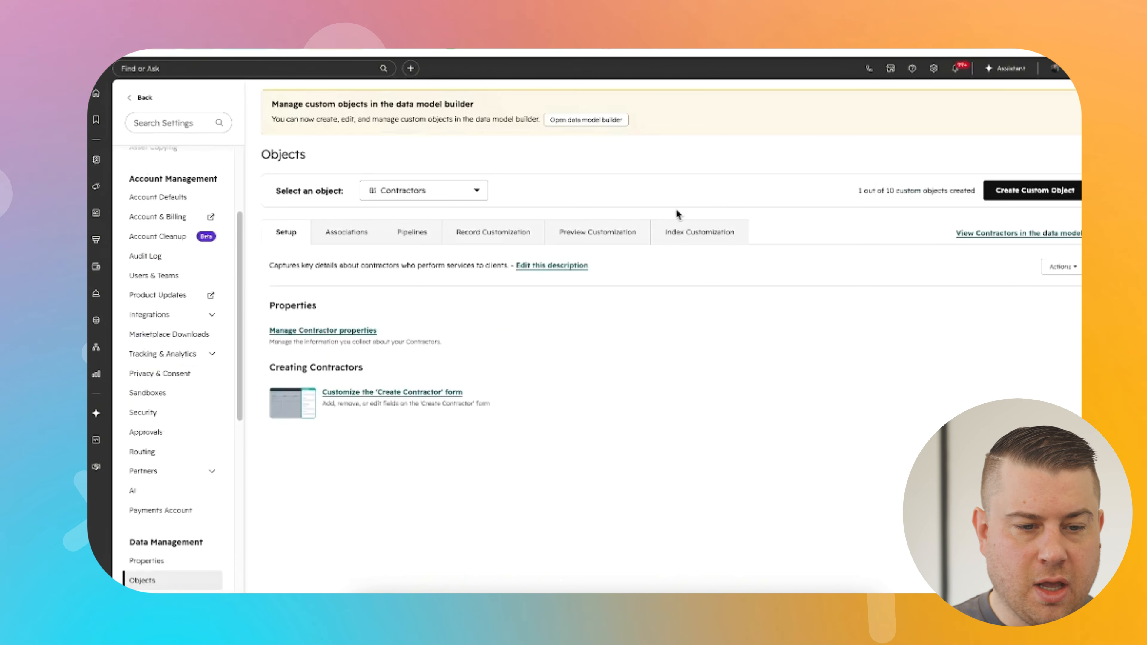
Step: Review the Contractors-to-Projects association limits and labels and the option to enable other associations, without creating one
left_click(348, 232)
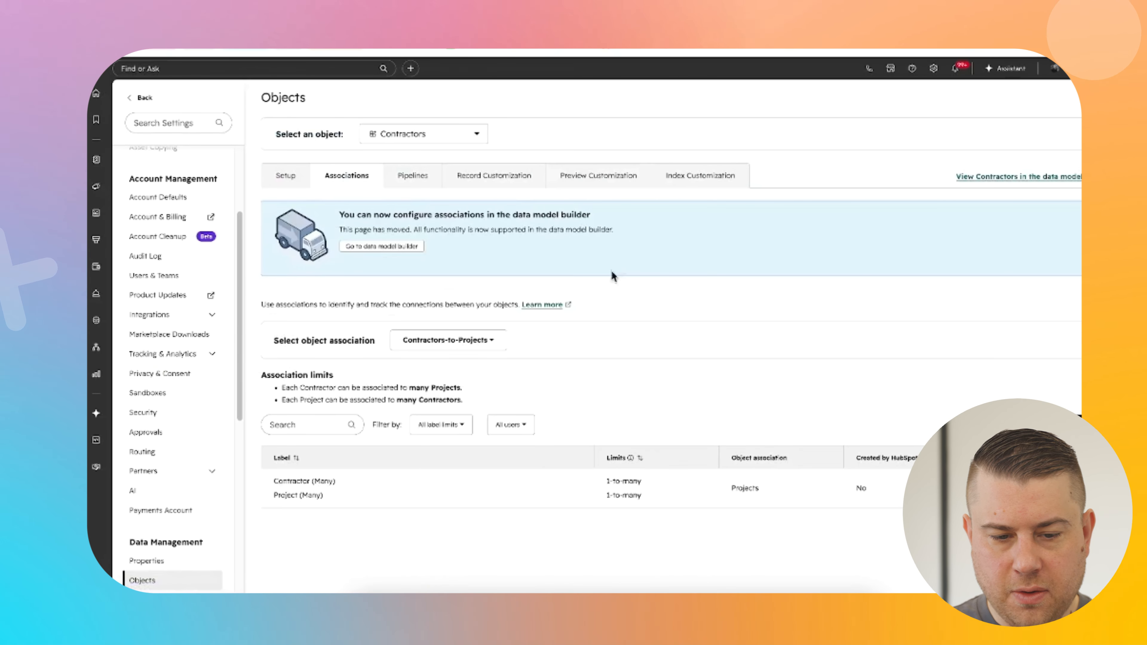
left_click(497, 340)
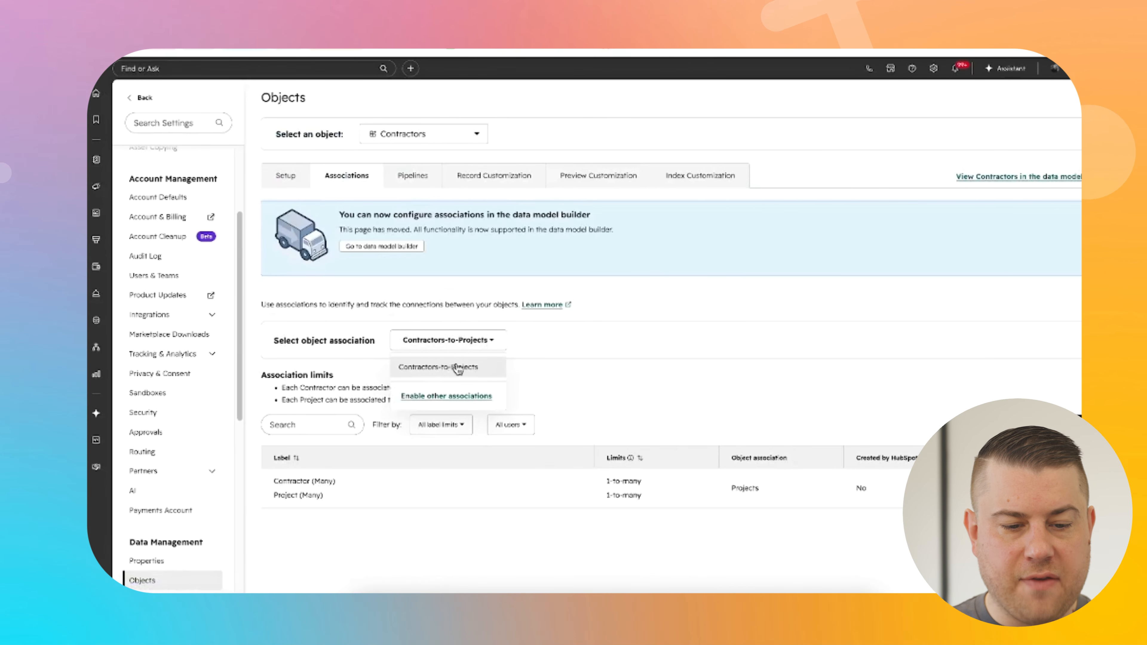
left_click(473, 397)
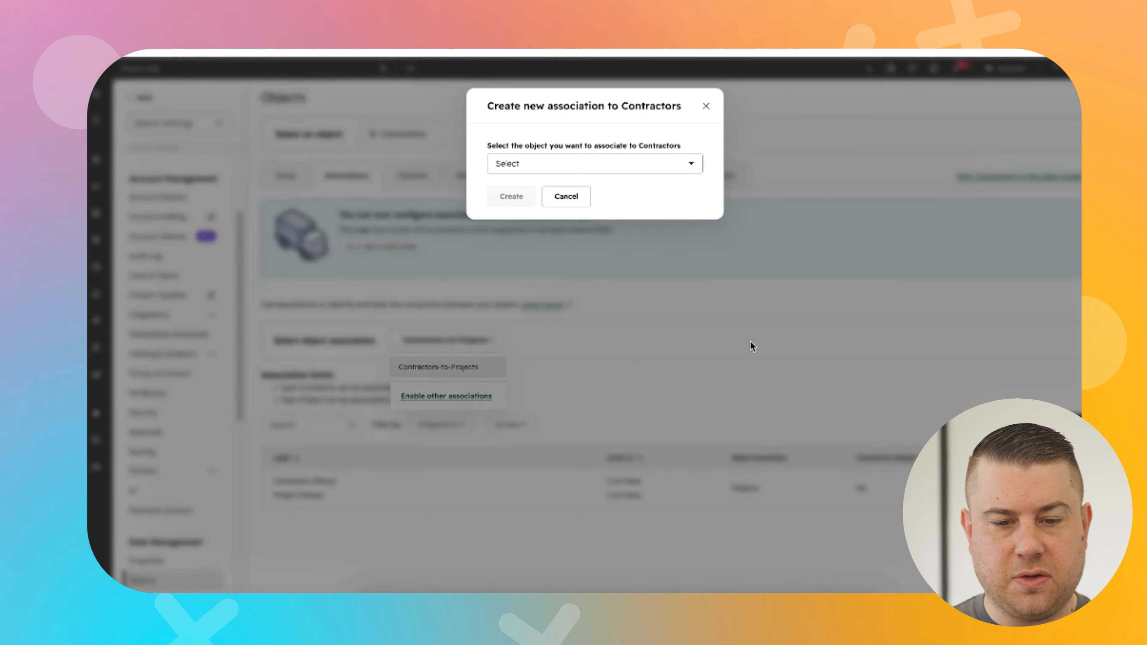
left_click(570, 198)
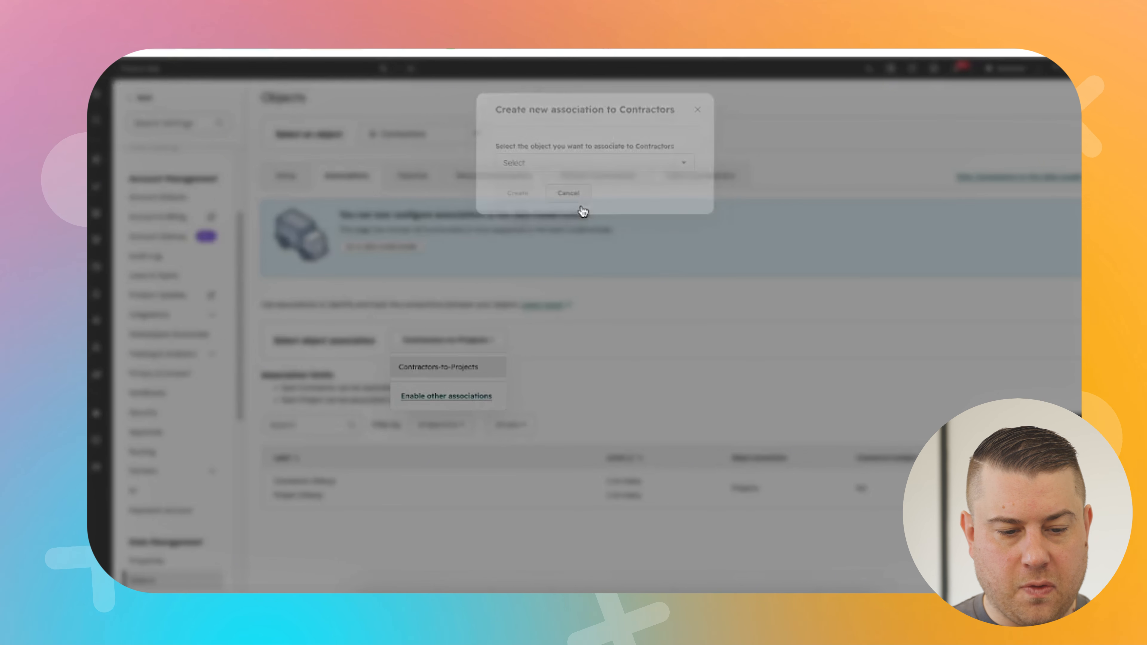
left_click(601, 349)
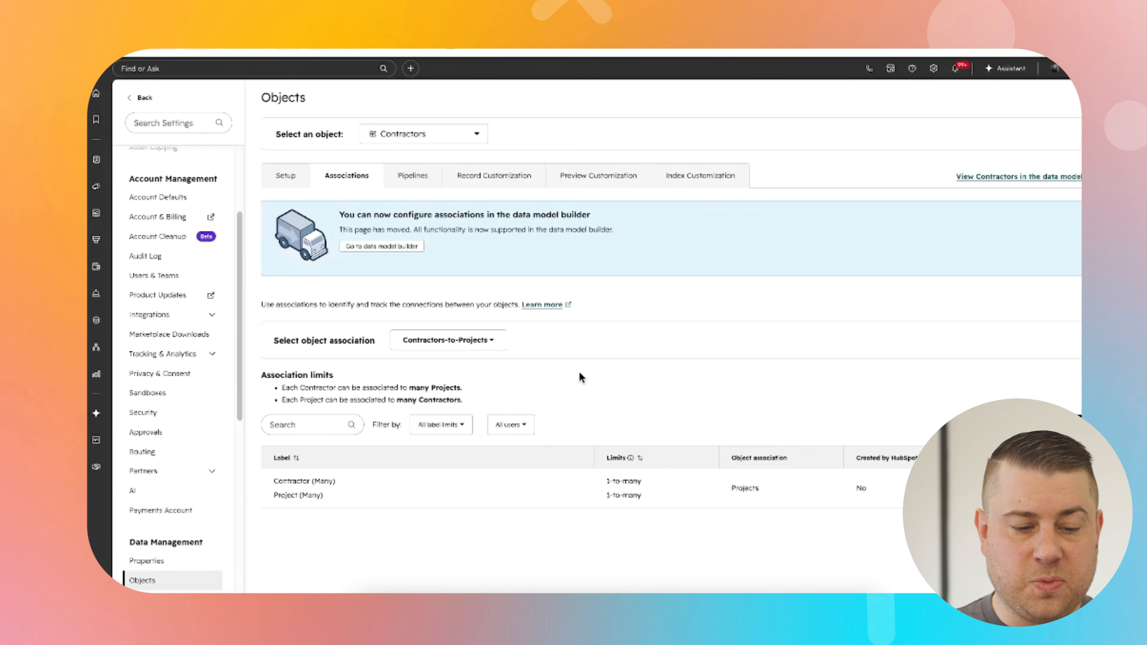
mouse_move(298, 483)
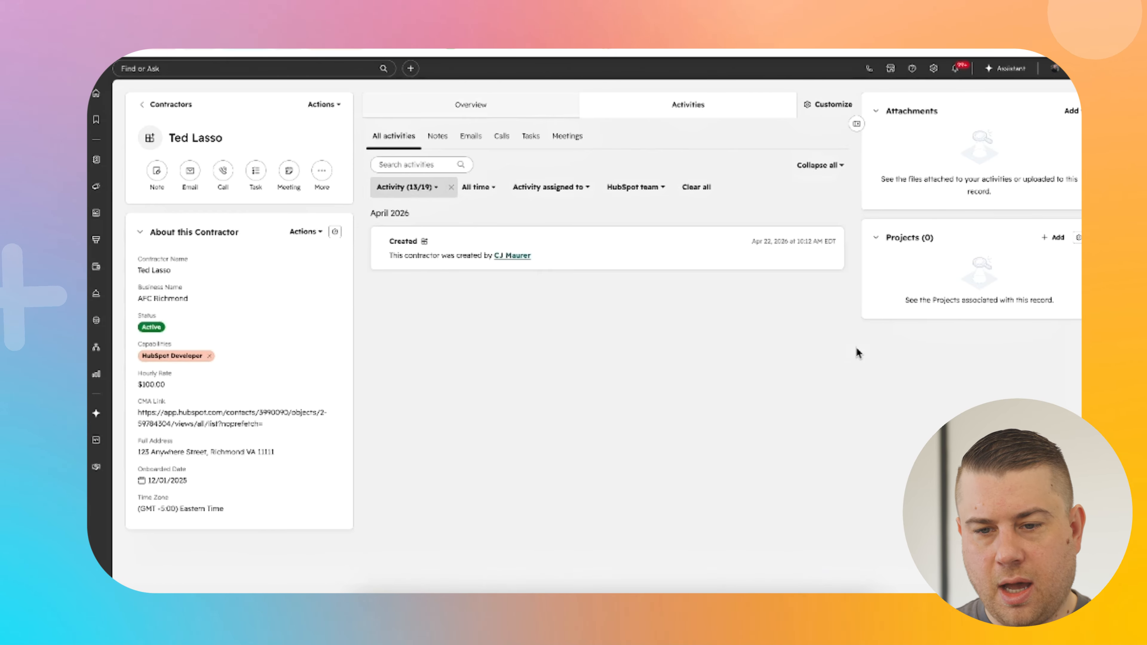
Step: Reload the contractor record and associate it with the existing [Retune Marketing] HubSpot Implementation project, using the Contractor label paired with Project
key("super+r")
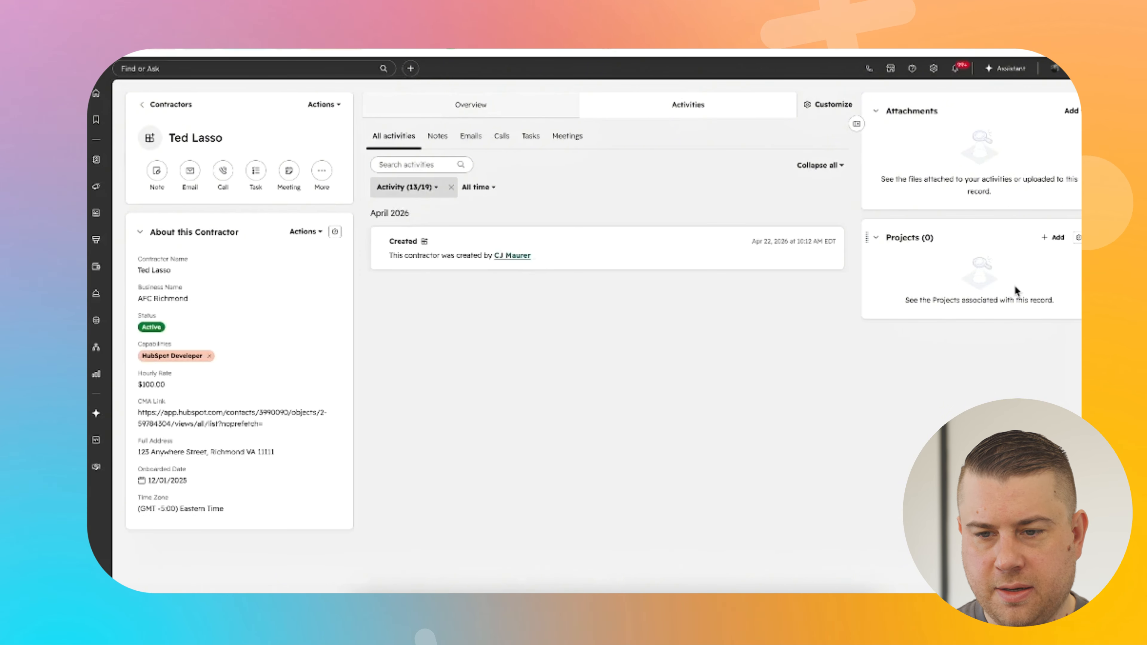
left_click(1054, 238)
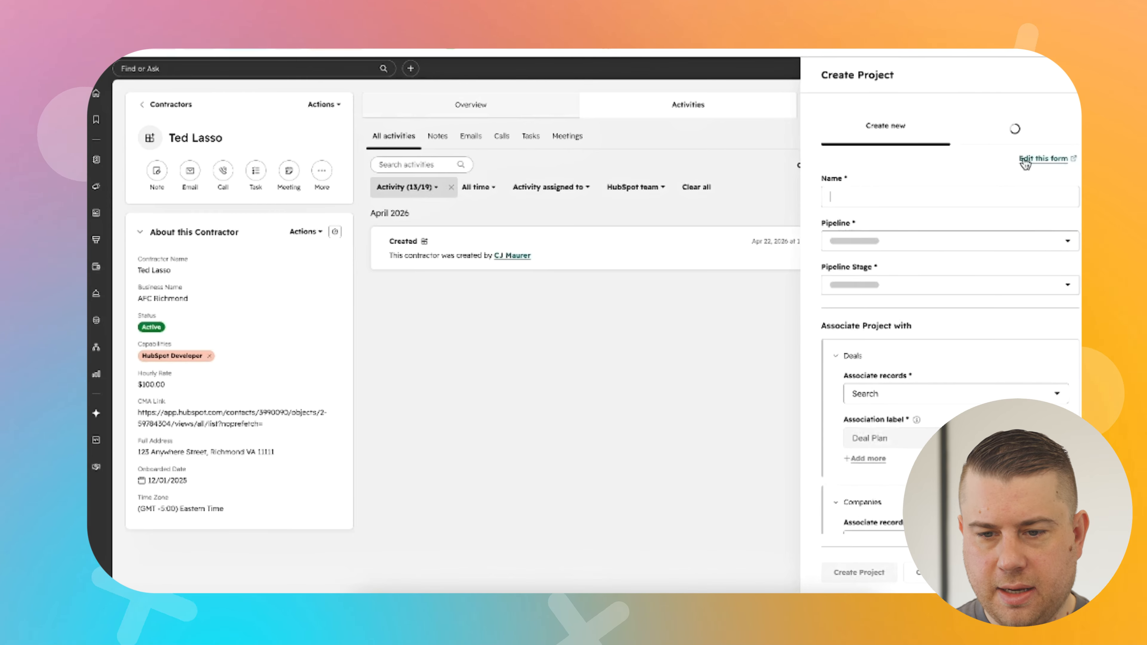
left_click(1009, 126)
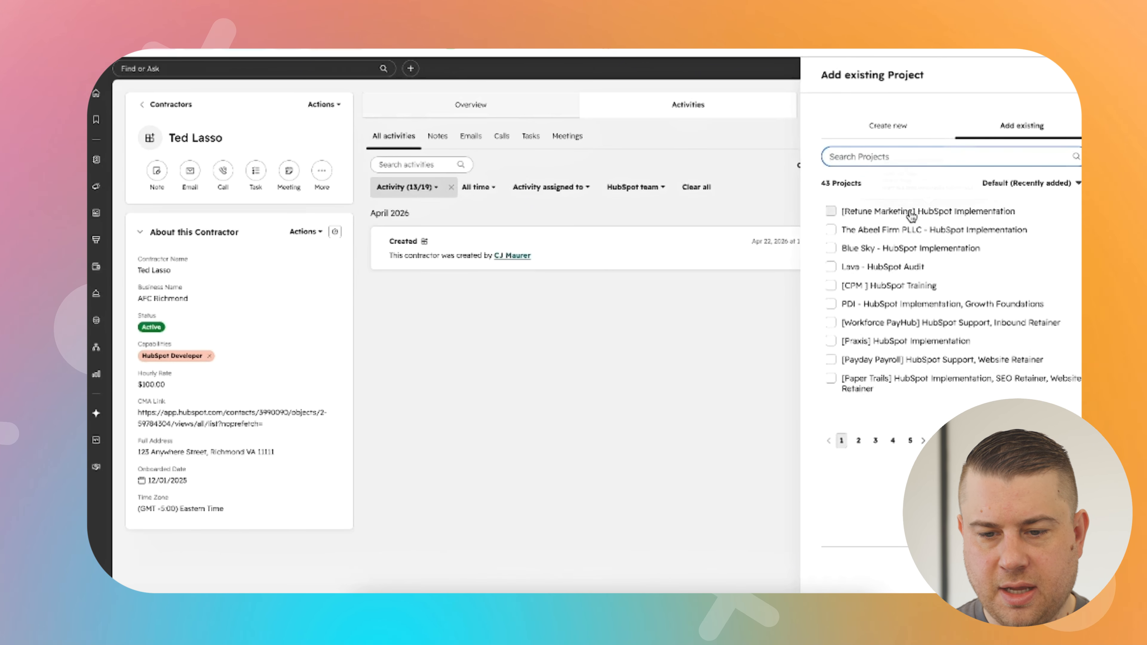
left_click(911, 213)
left_click(1065, 572)
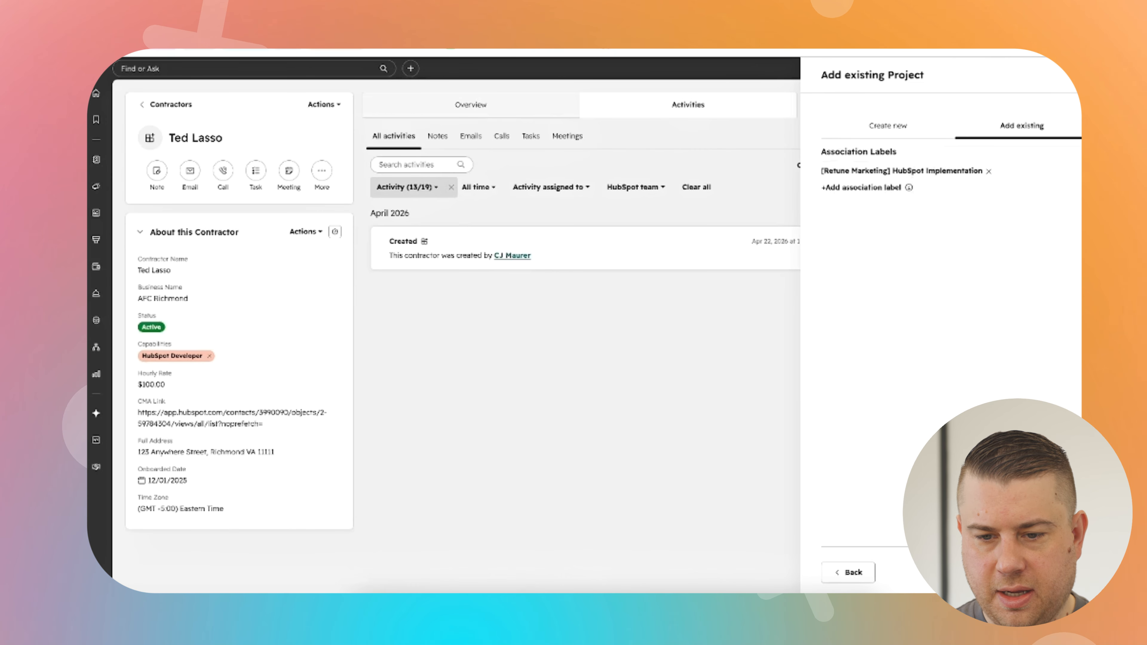
left_click(860, 189)
left_click(866, 207)
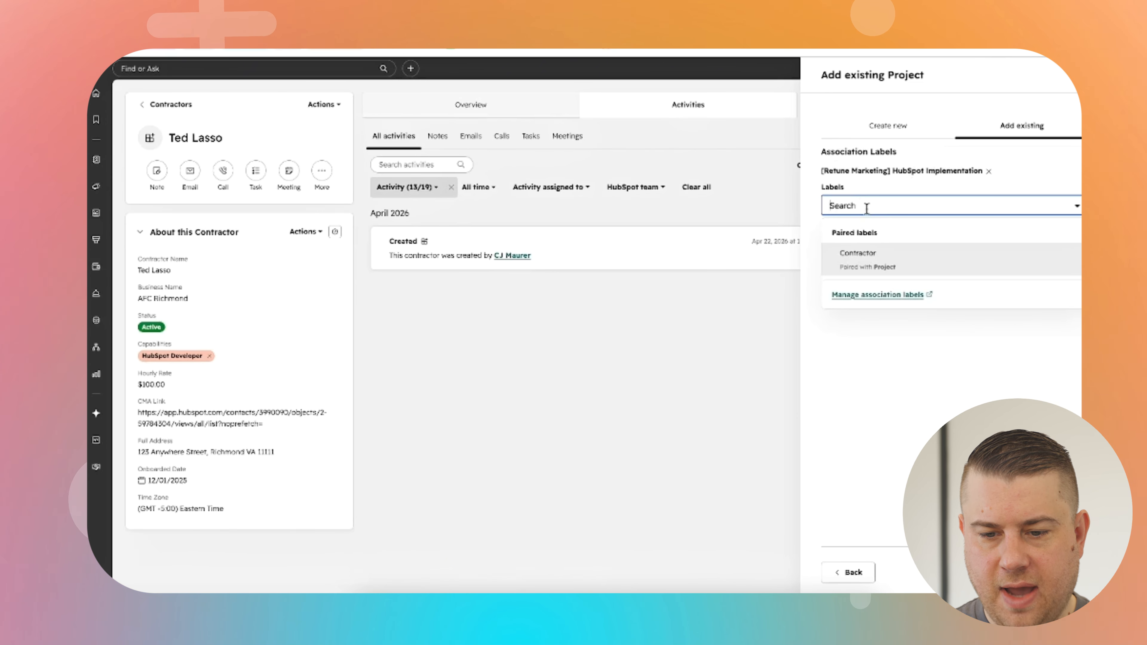
left_click(872, 265)
left_click(1065, 572)
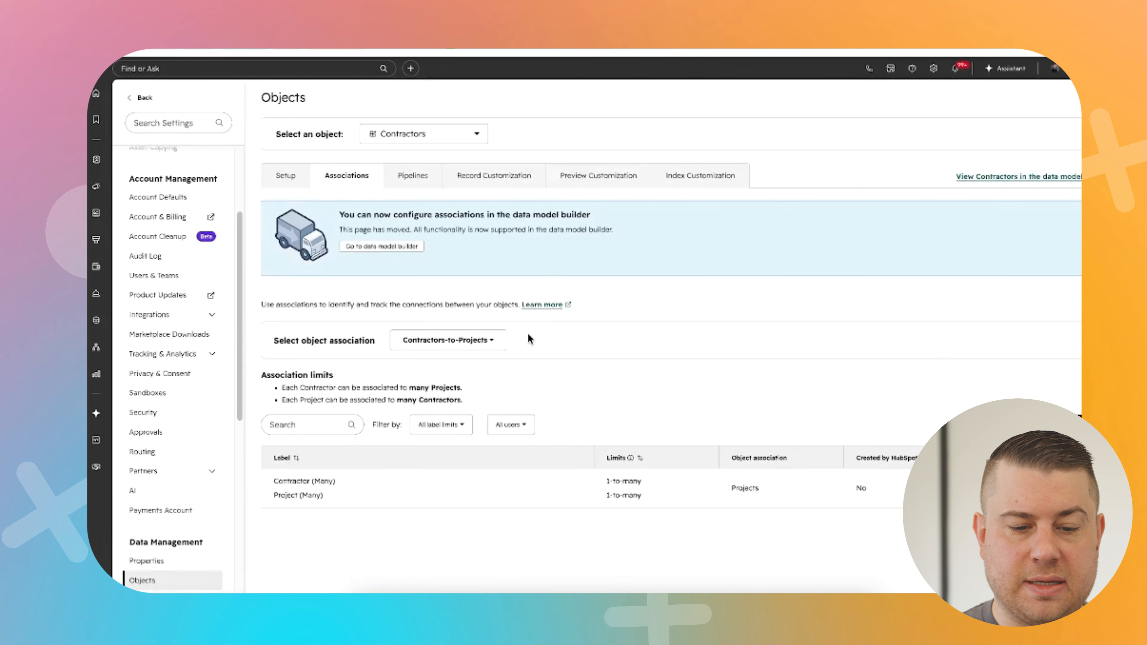
Step: Enable a new association between Contractors and Contacts in the Contractors object settings
left_click(482, 345)
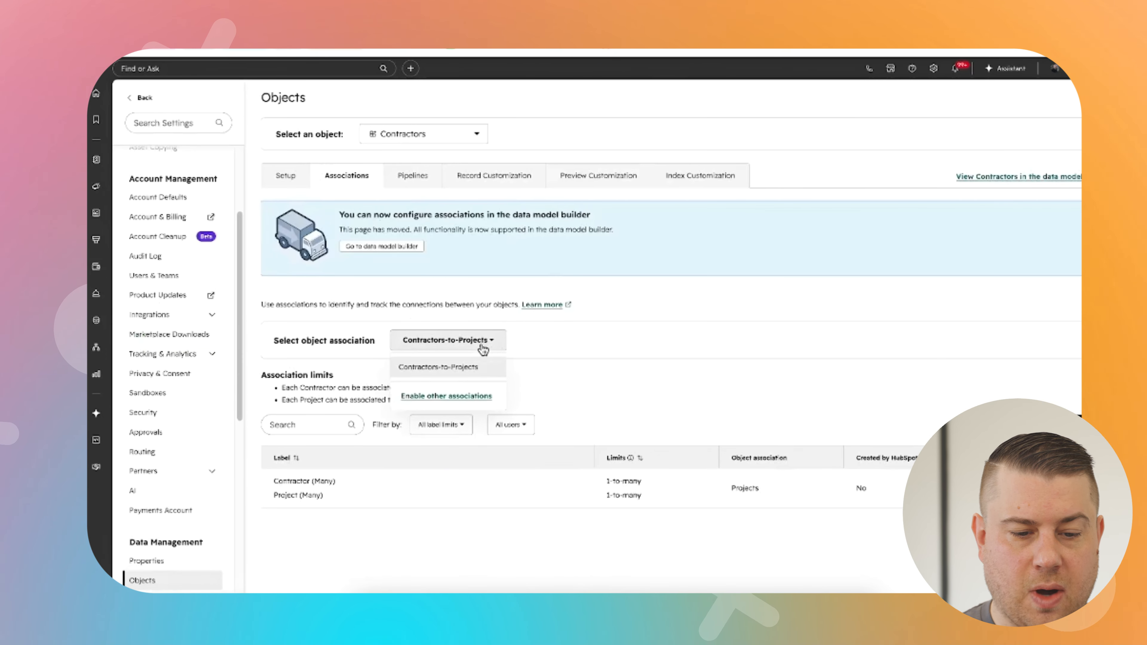
left_click(457, 399)
left_click(613, 174)
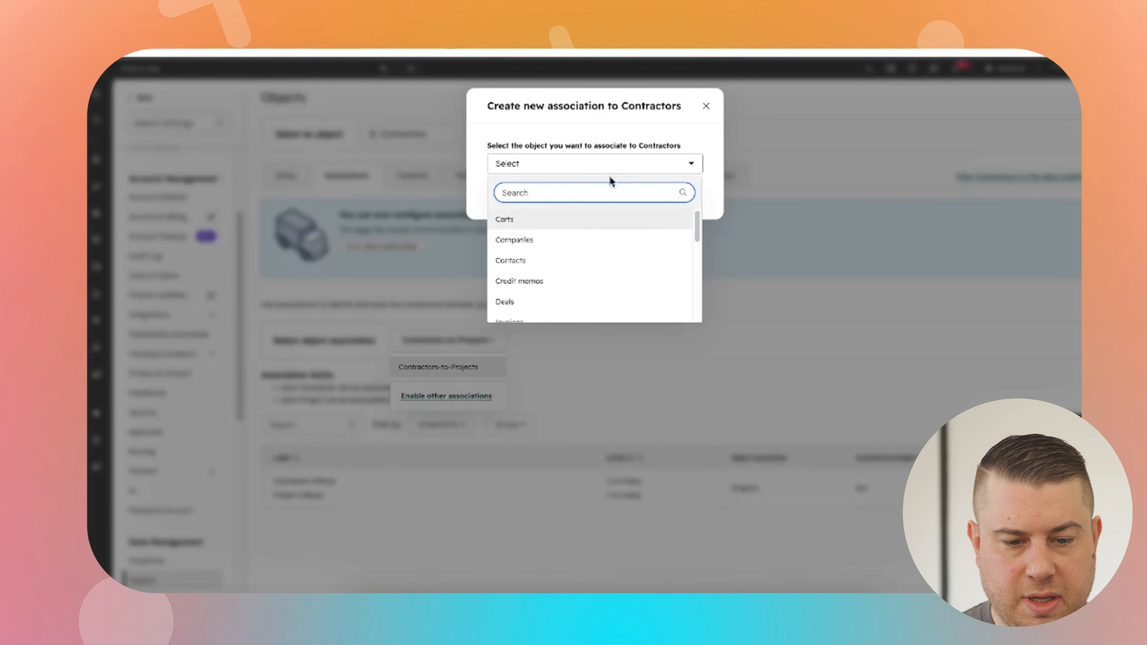
left_click(573, 259)
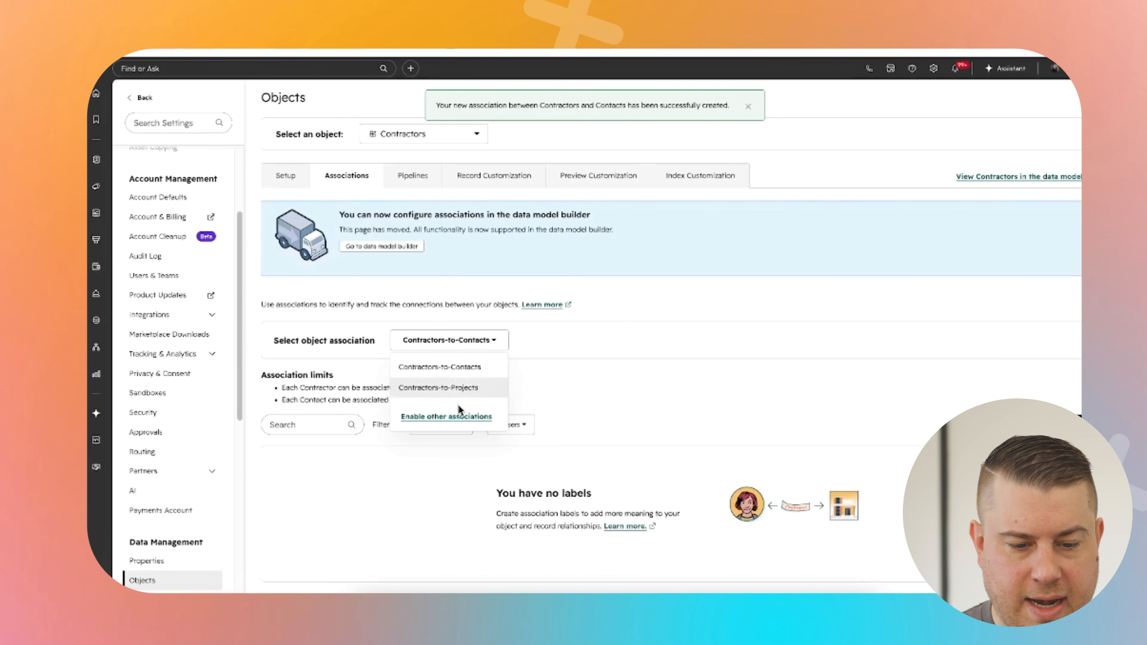
Step: Enable a new association between Contractors and Companies
left_click(453, 418)
left_click(550, 163)
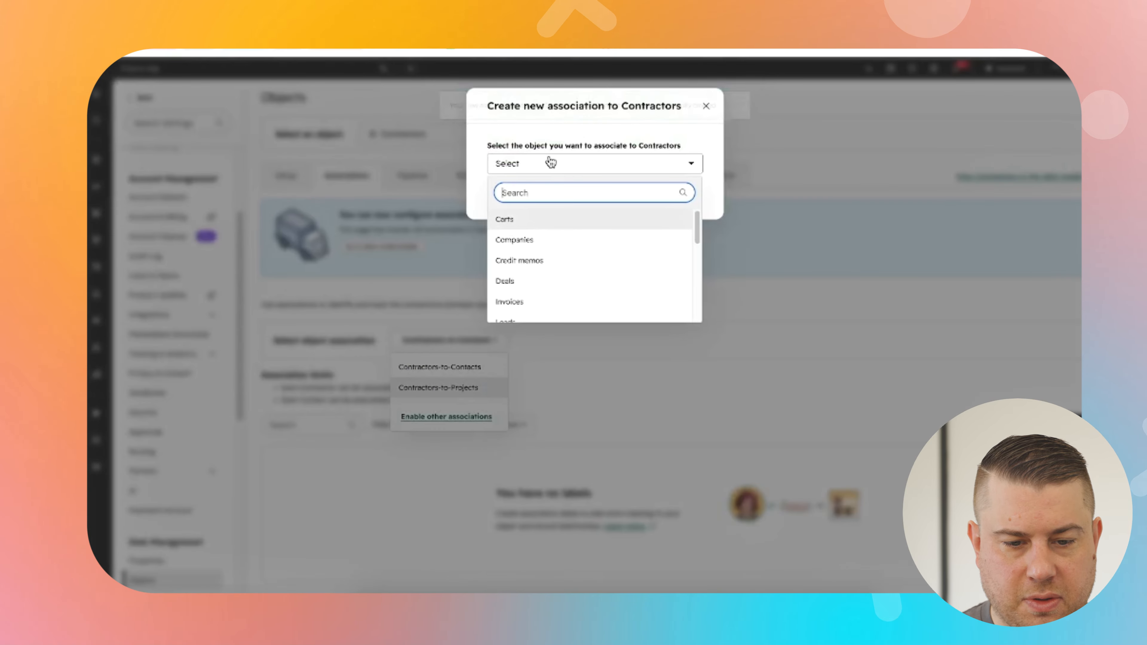
left_click(546, 241)
left_click(514, 196)
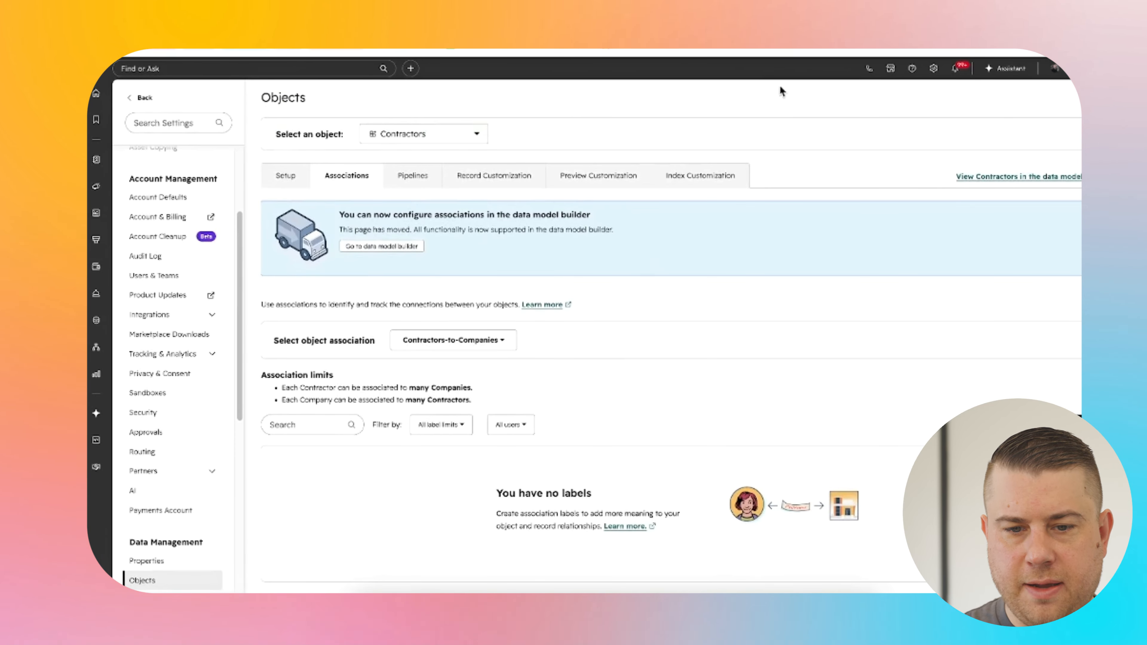
Step: Try to create a single association label named Primary for the Contractors-to-Contacts association
left_click(481, 344)
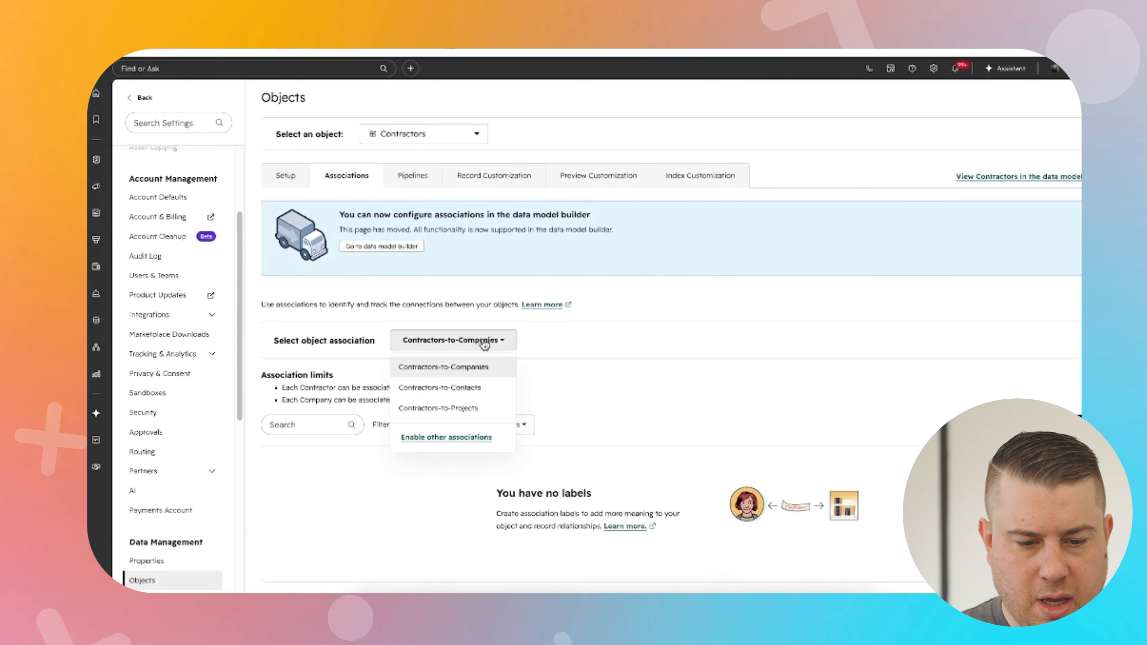
left_click(472, 389)
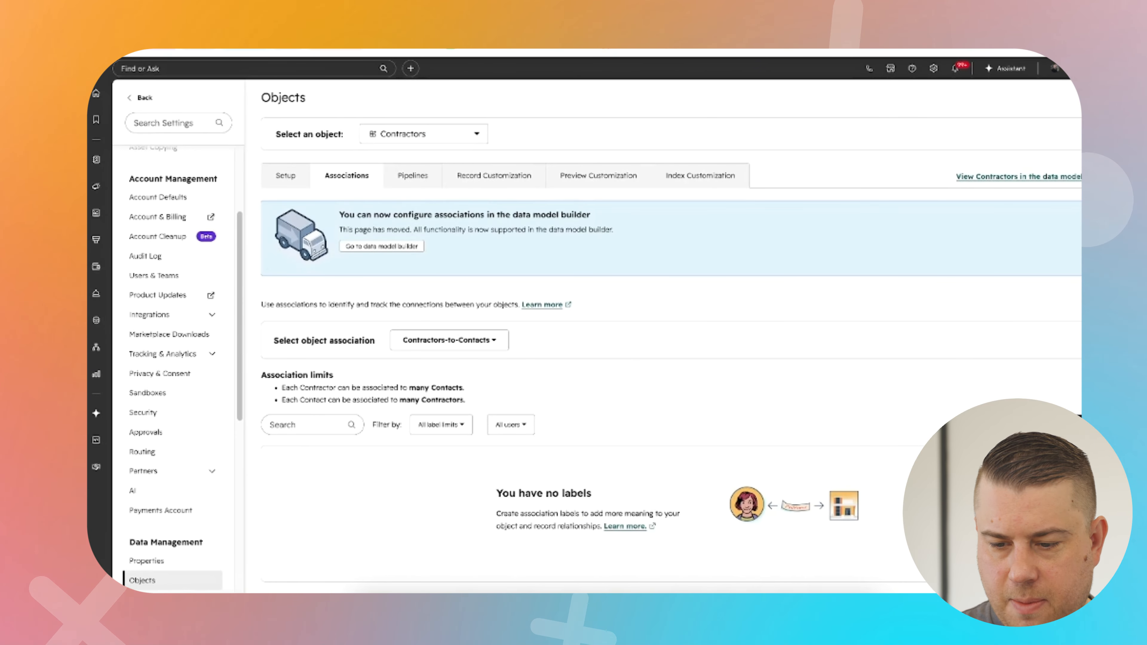
left_click(1038, 424)
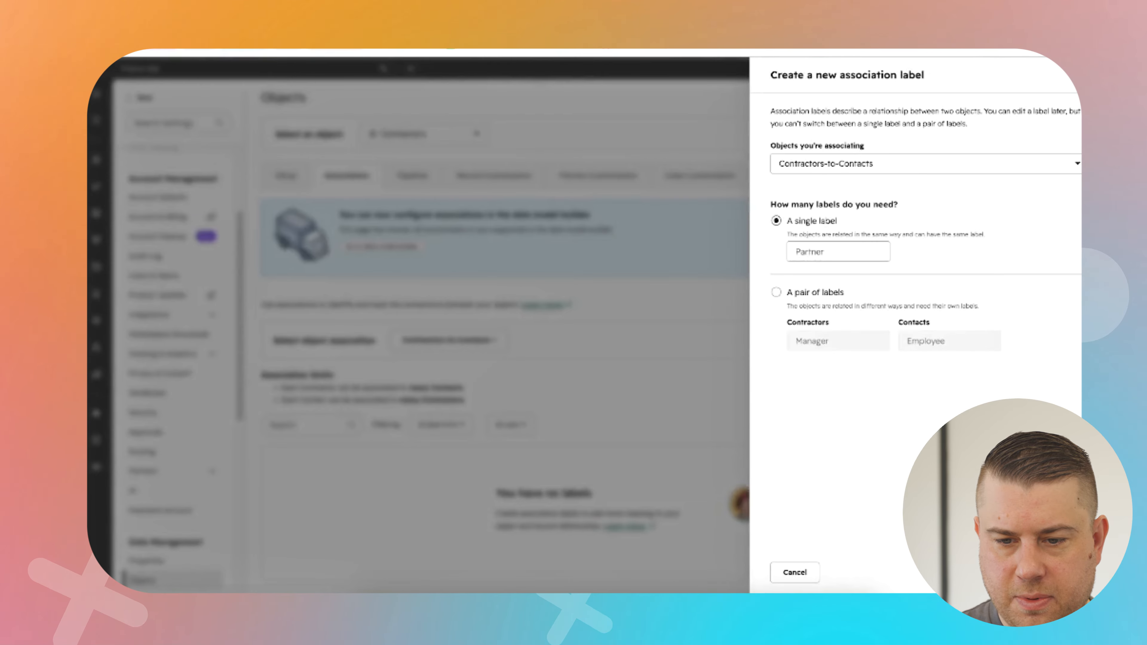
left_click(853, 256)
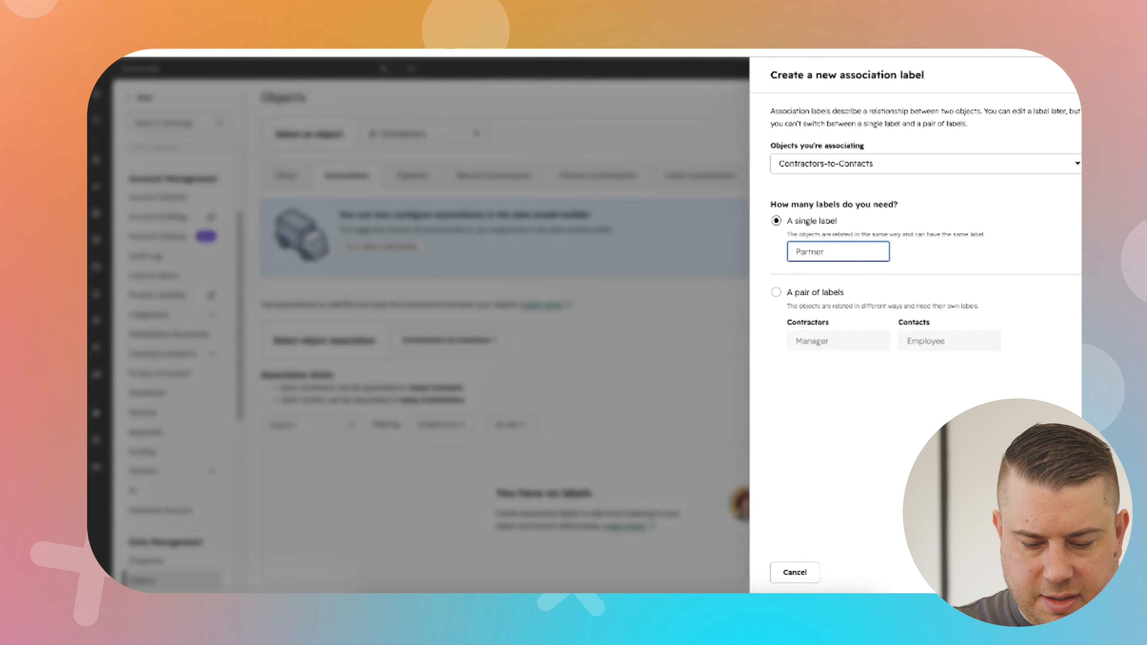
type("Primary")
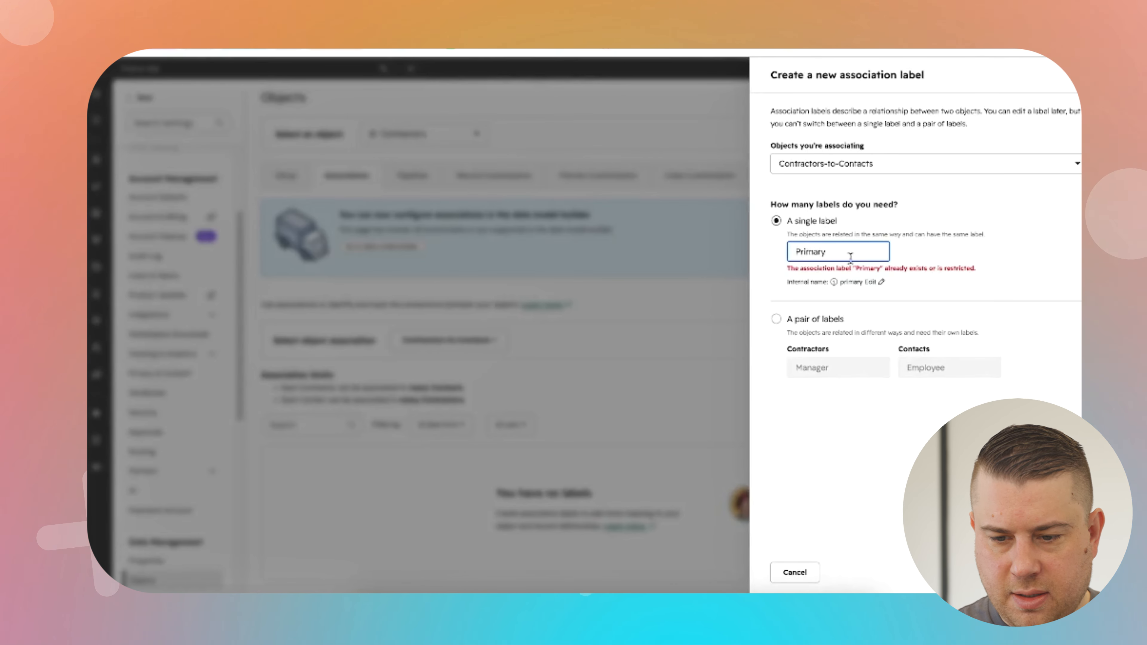
left_click(794, 572)
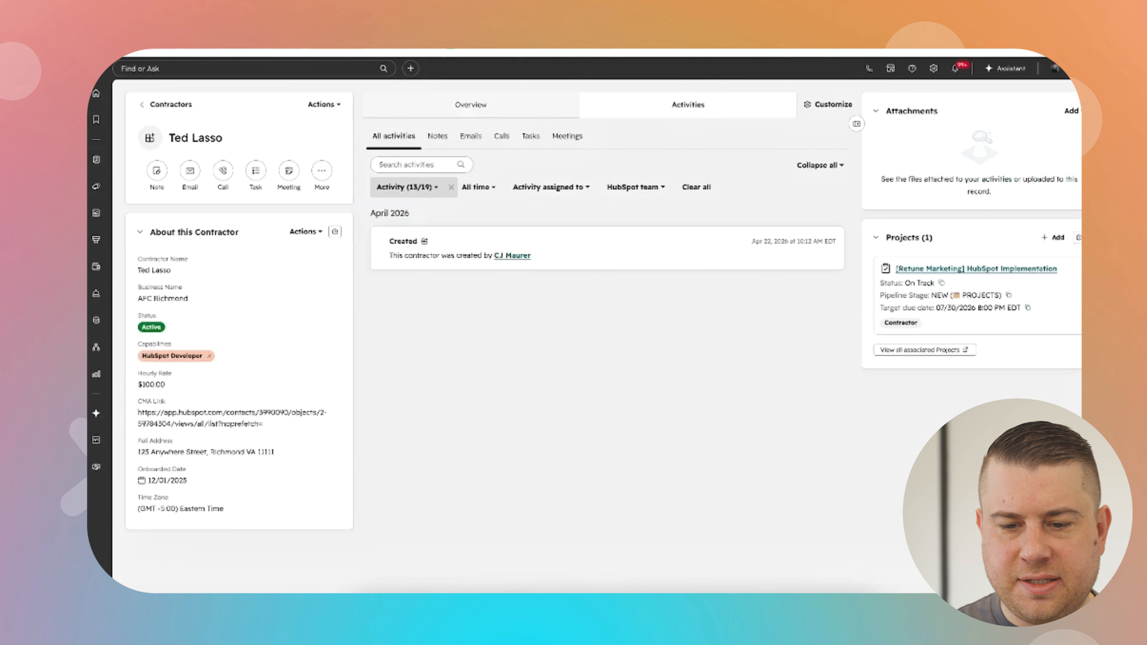
Step: Open the Default view layout of the Contractor record page and move the Client Contacts and Client Company cards above Attachments
left_click(825, 107)
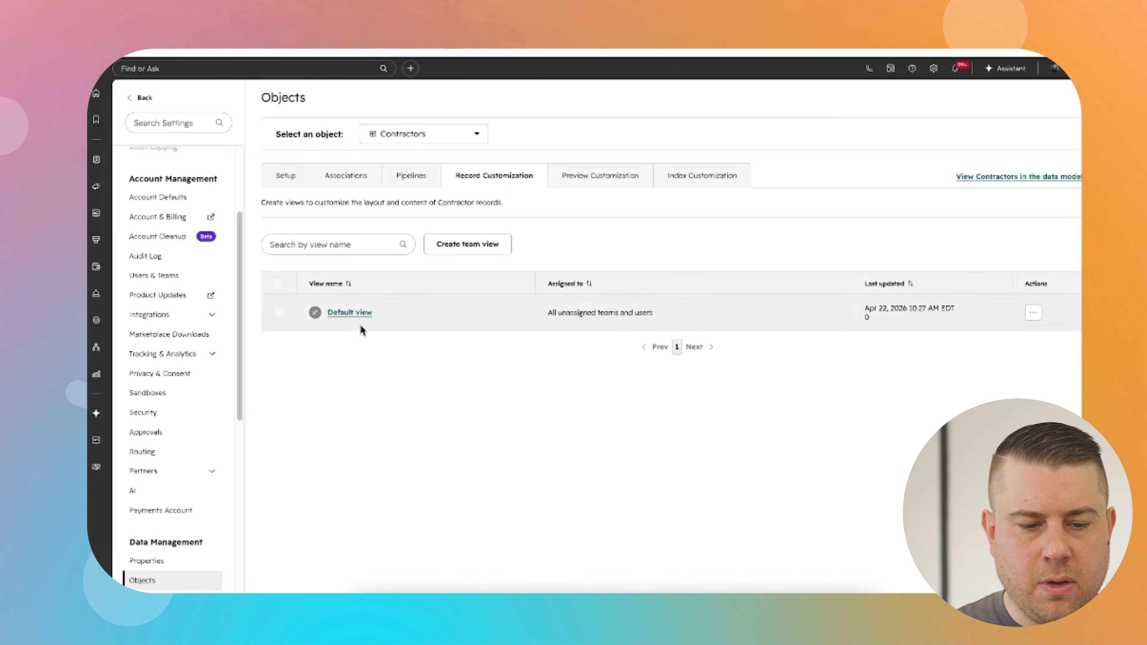
left_click(360, 312)
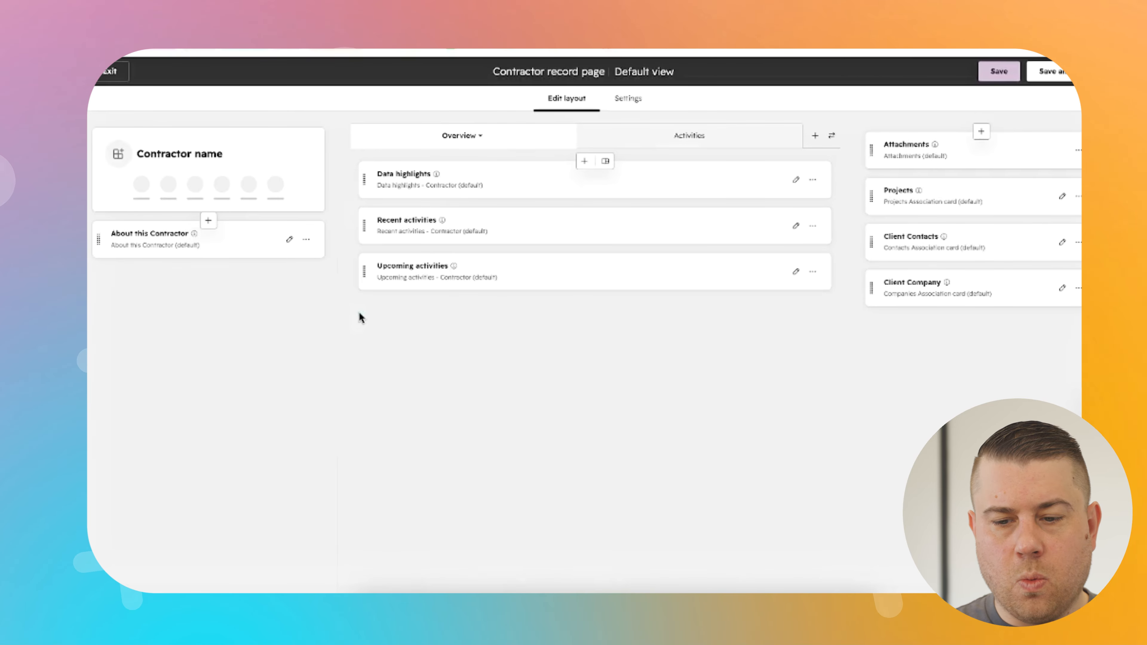
mouse_move(579, 305)
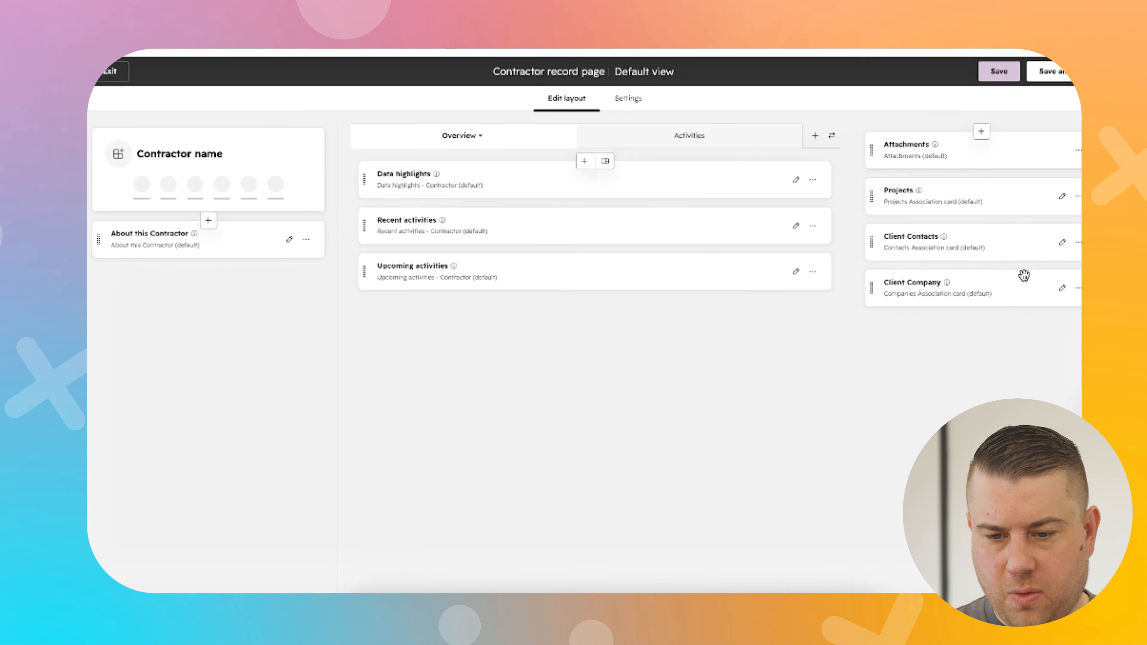
left_click_drag(871, 240, 915, 137)
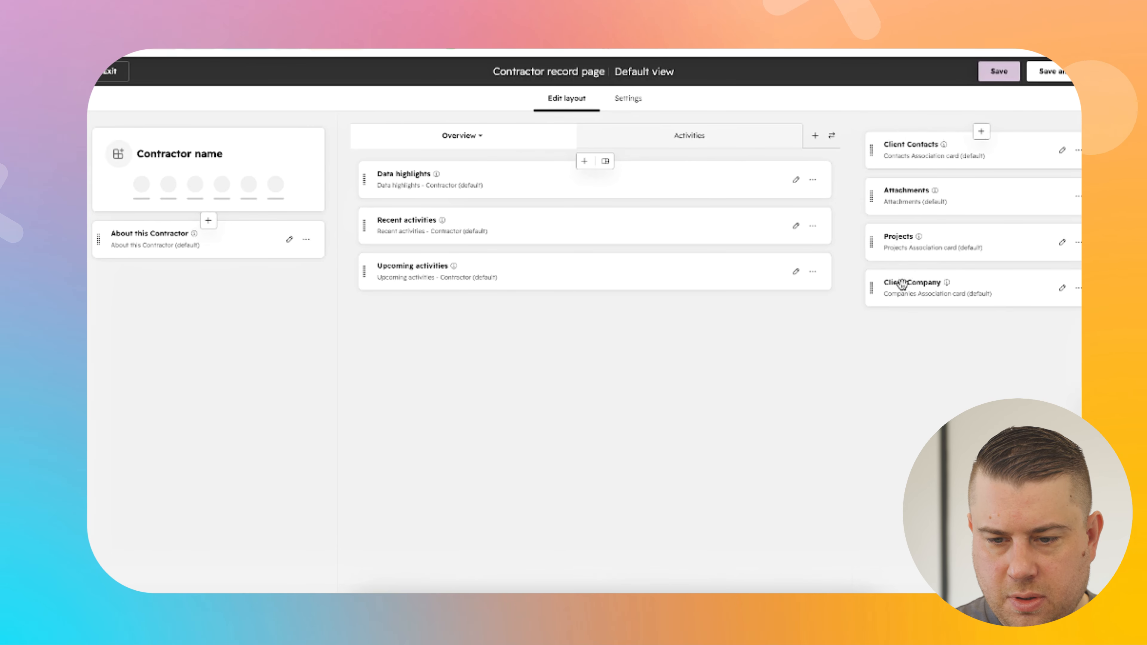
left_click_drag(901, 284, 906, 177)
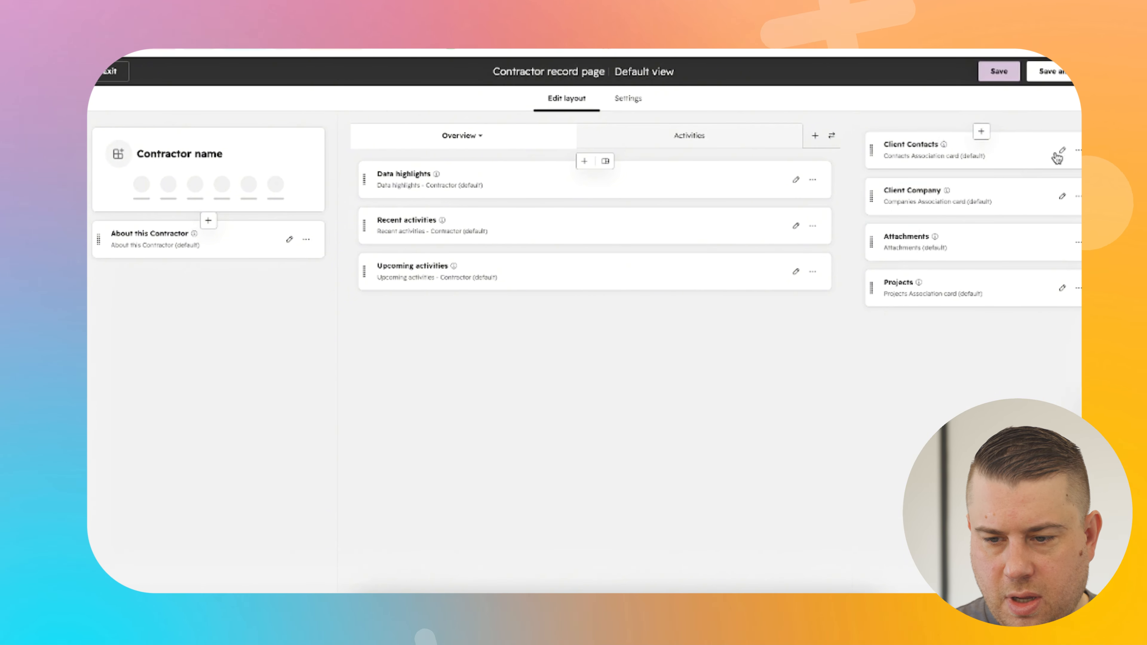
Step: Rename the Client Contacts card to Contact(s) and save the card
left_click(1061, 151)
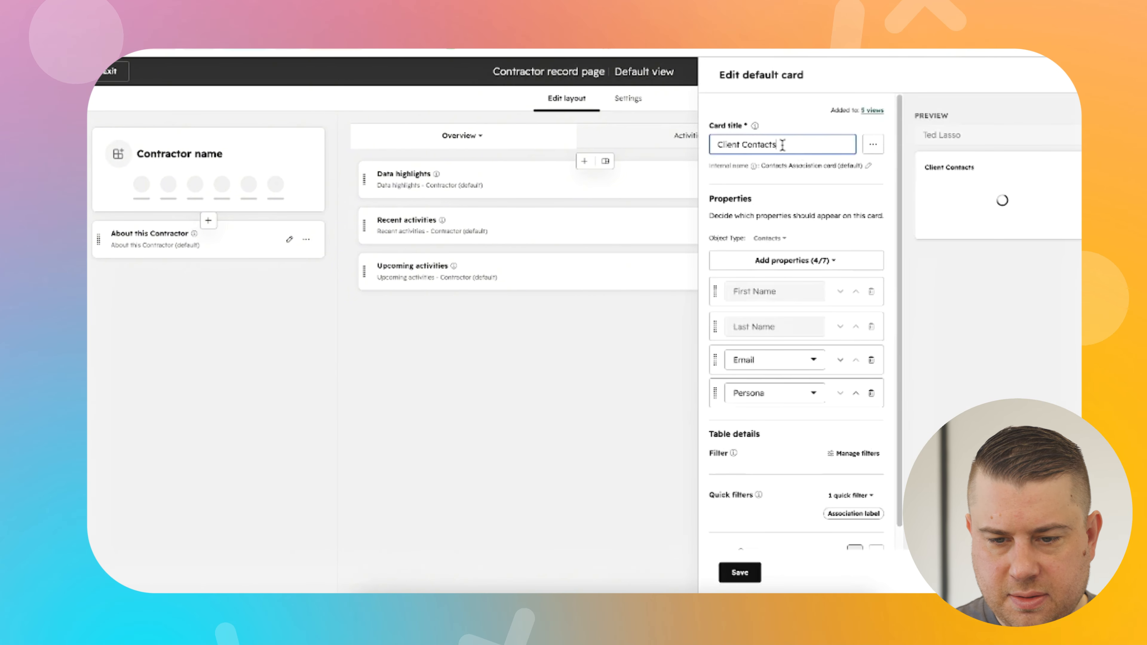
triple_click(782, 144)
type("Contac")
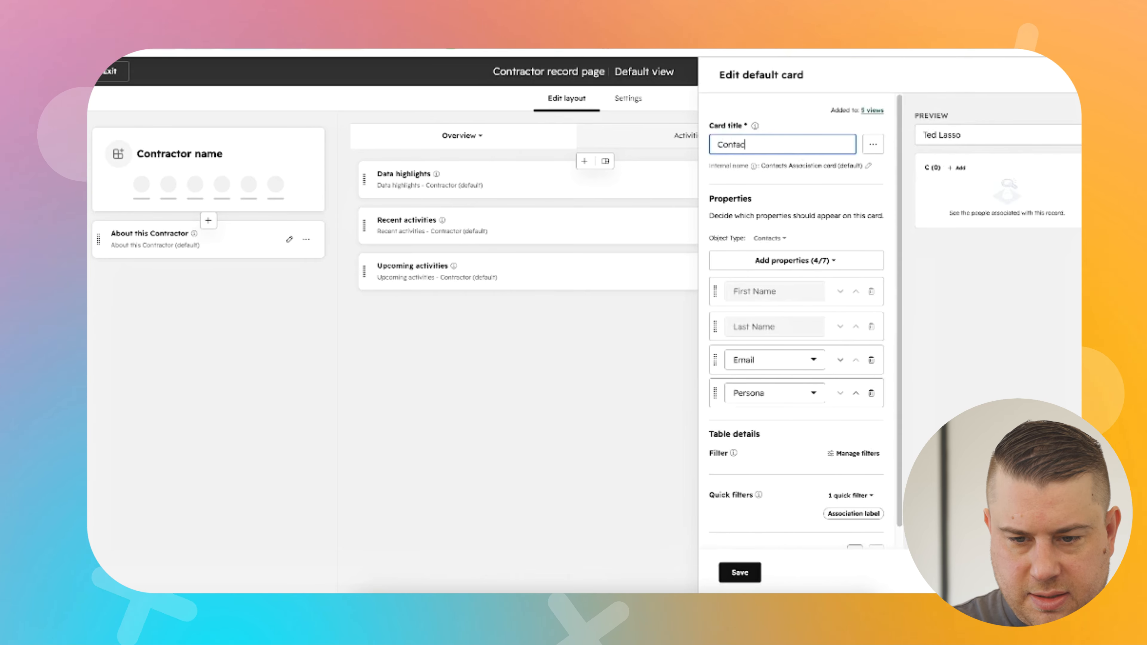
type("t(s)")
left_click(740, 571)
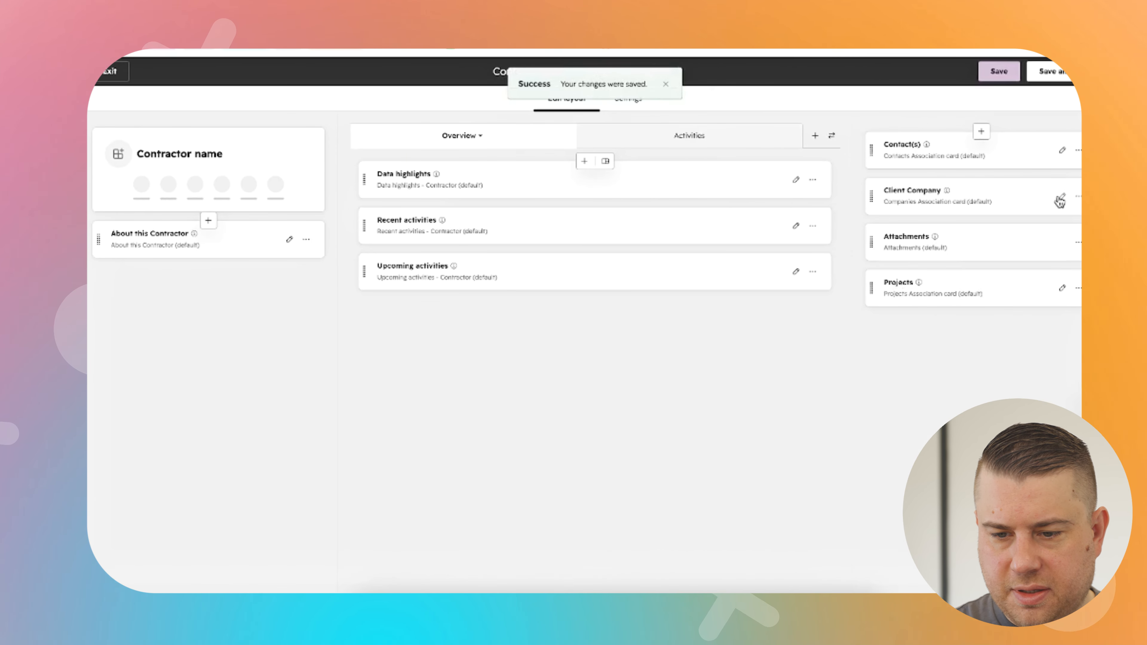
Step: Rename the Client Company card to Company and save the card
left_click(1061, 200)
triple_click(786, 145)
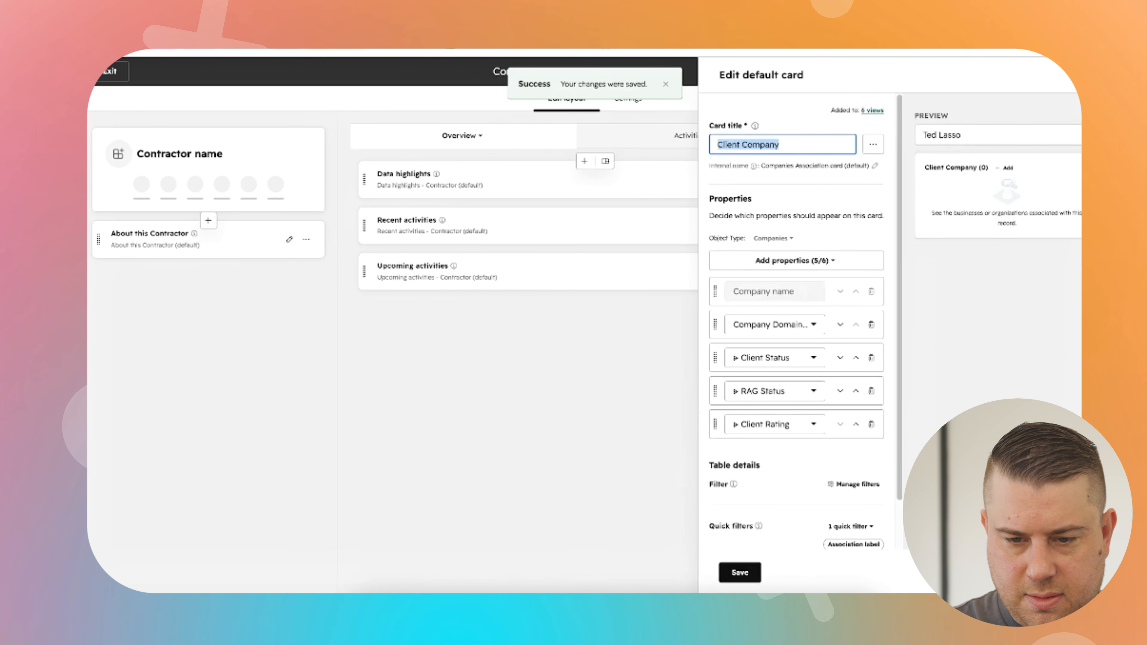
type("Company")
left_click(760, 570)
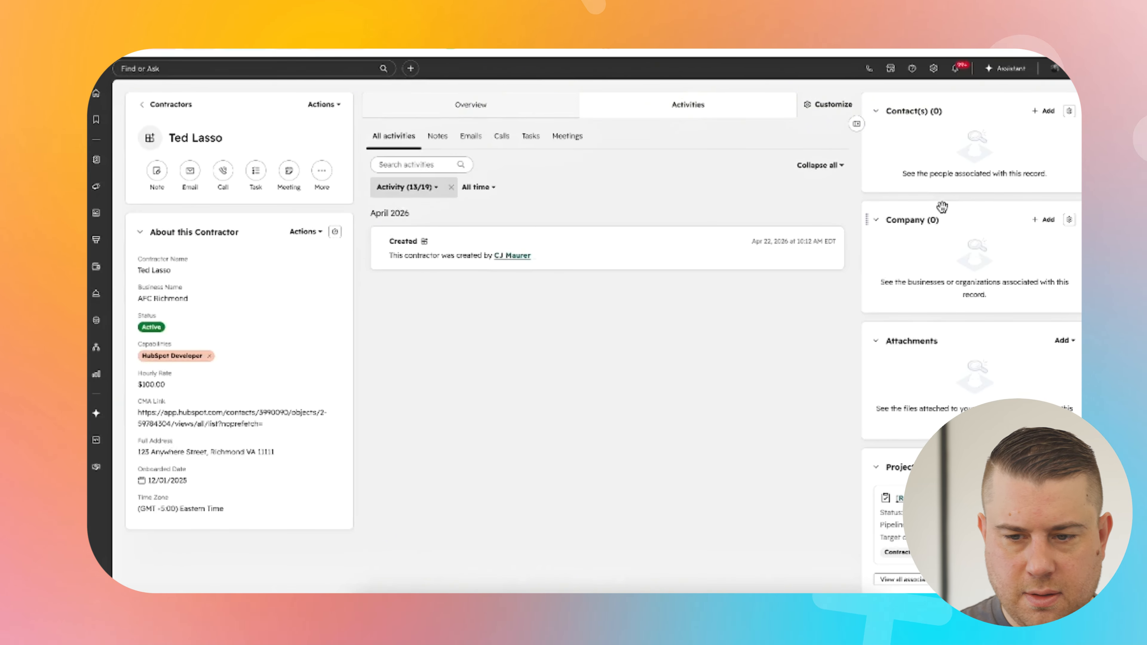
Step: Associate the existing Flourish contact with the contractor record, without an association label
left_click(1048, 111)
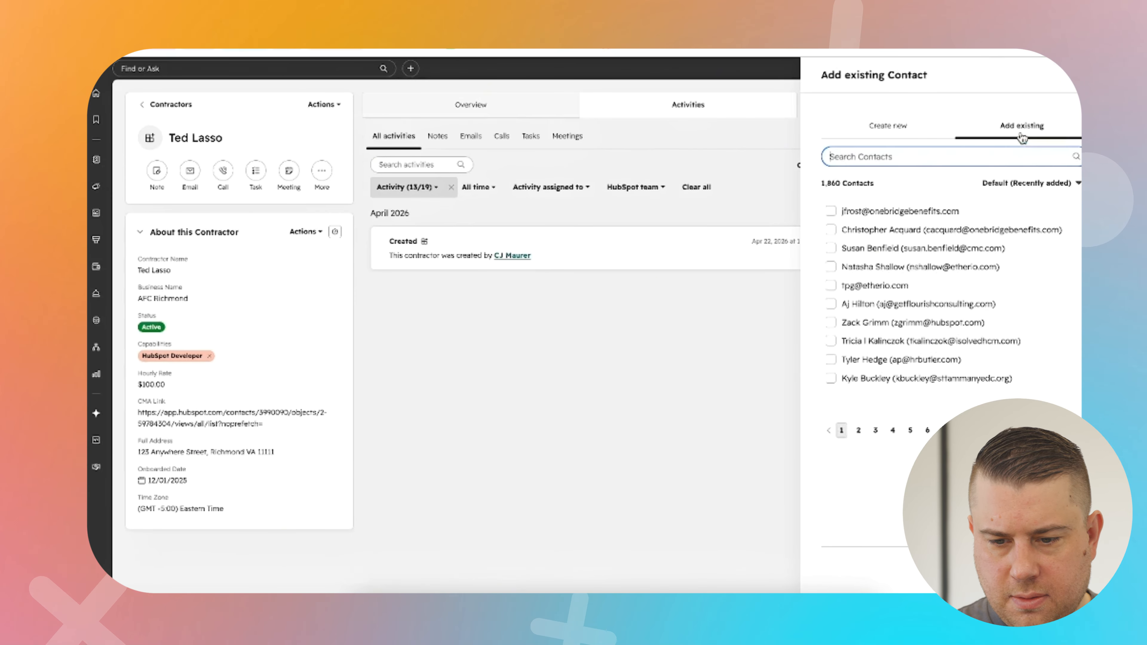
left_click(909, 304)
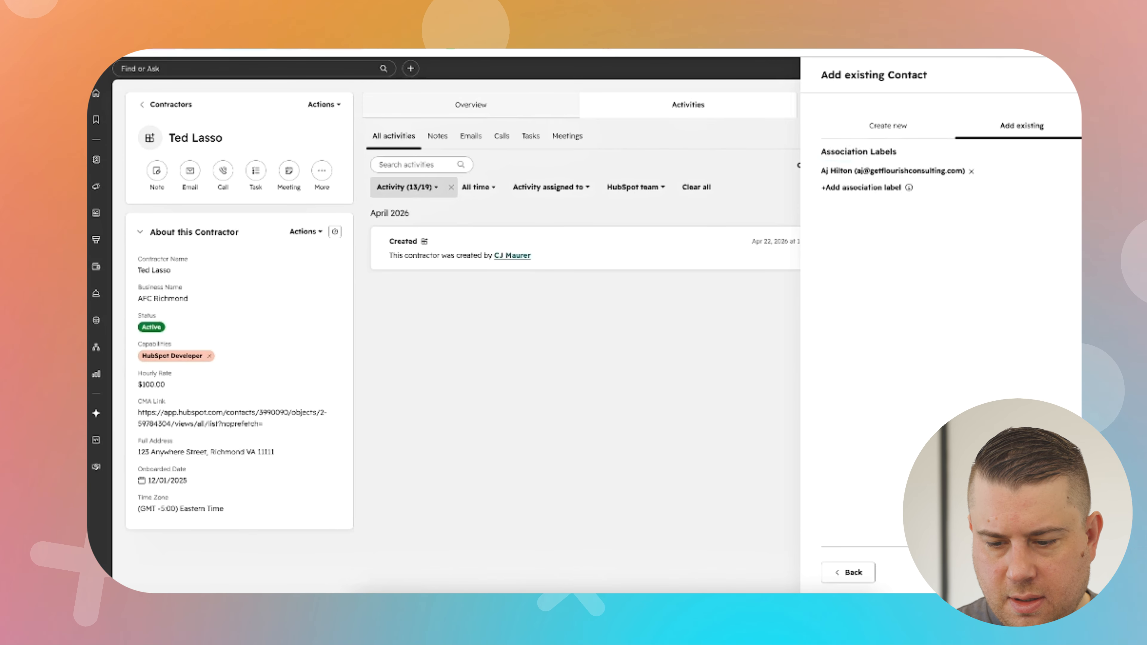
left_click(1067, 572)
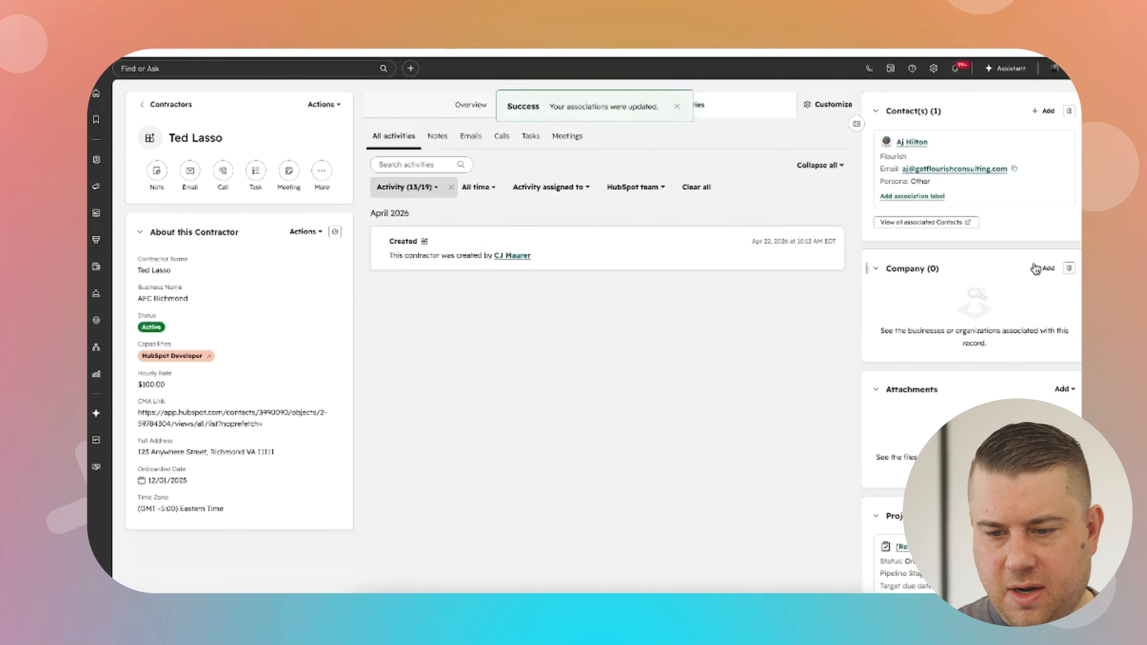
Step: Search existing companies for "the gist" and associate The Gist (thegistinbound.com) with the contractor record
left_click(1049, 269)
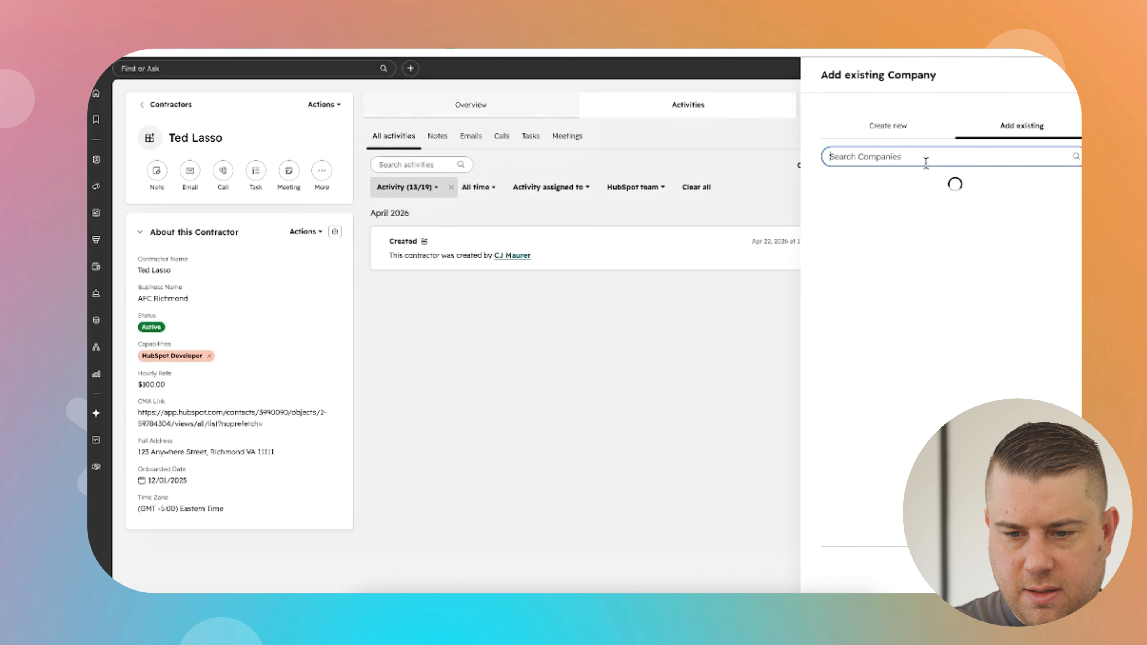
type("the gist")
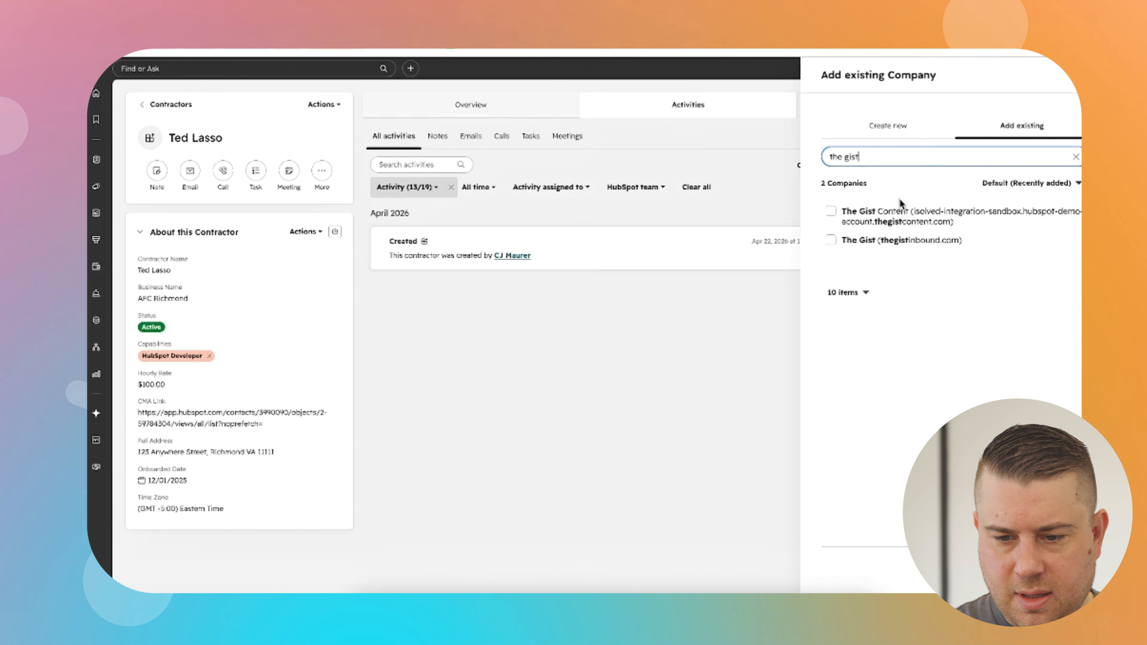
left_click(879, 238)
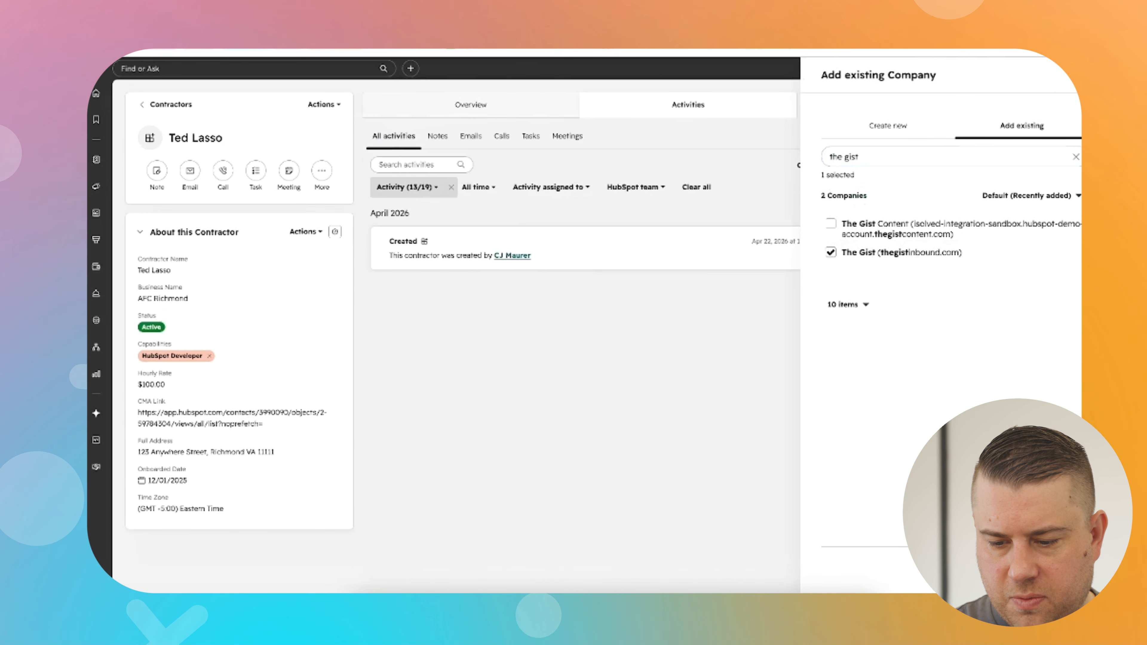
left_click(1061, 573)
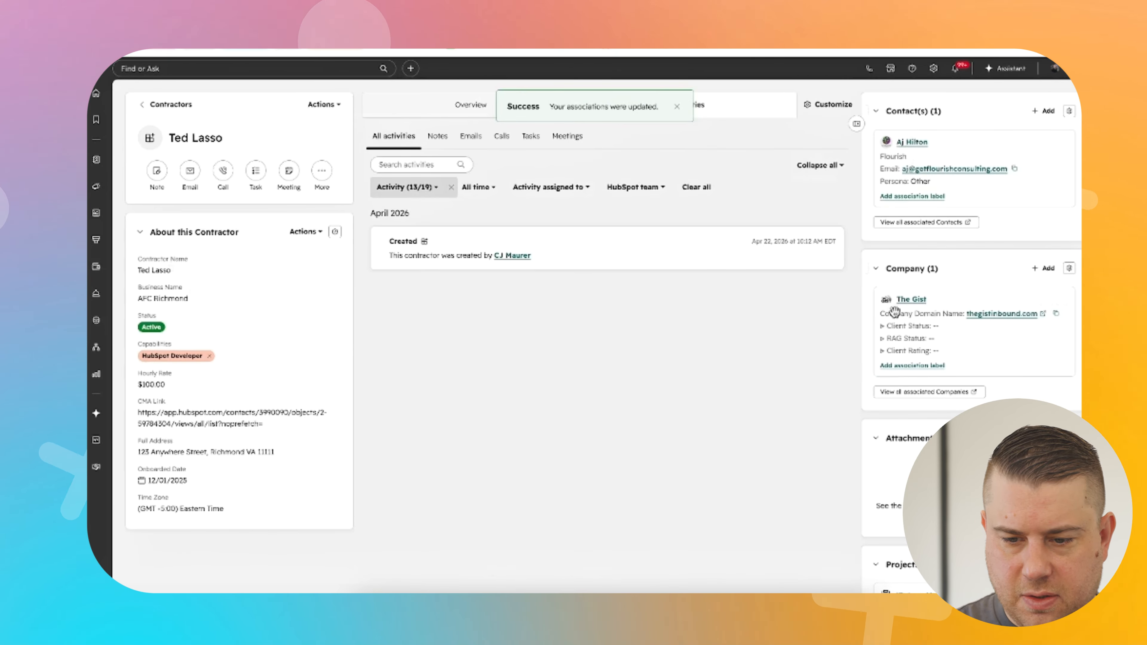
scroll(939, 333, "down", 2)
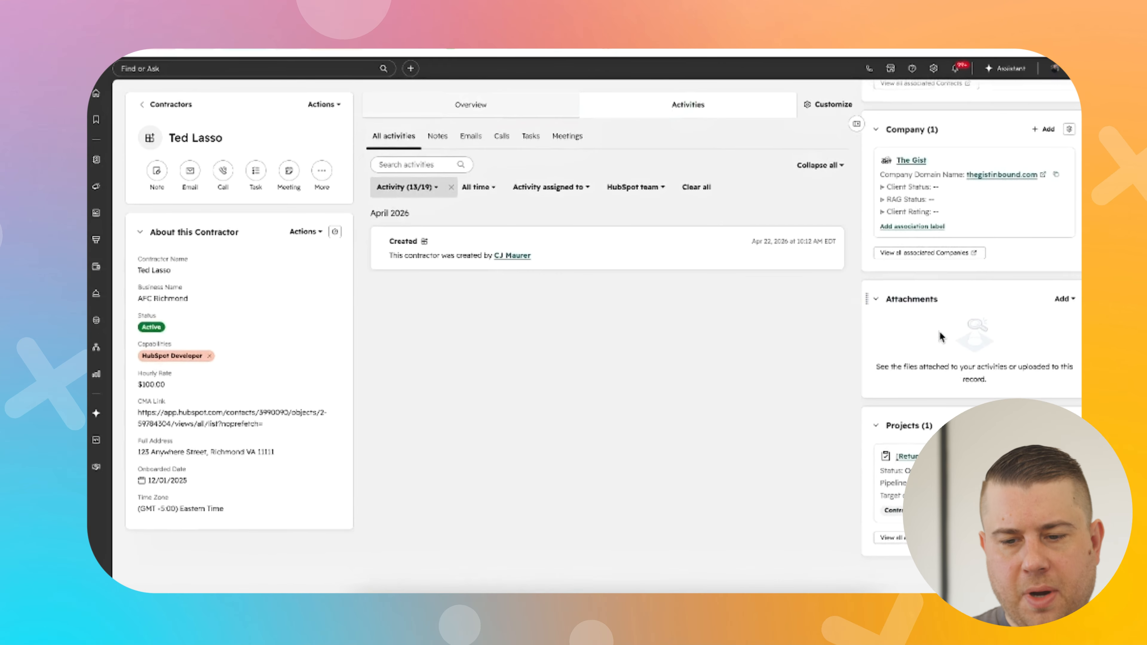
scroll(939, 332, "up", 2)
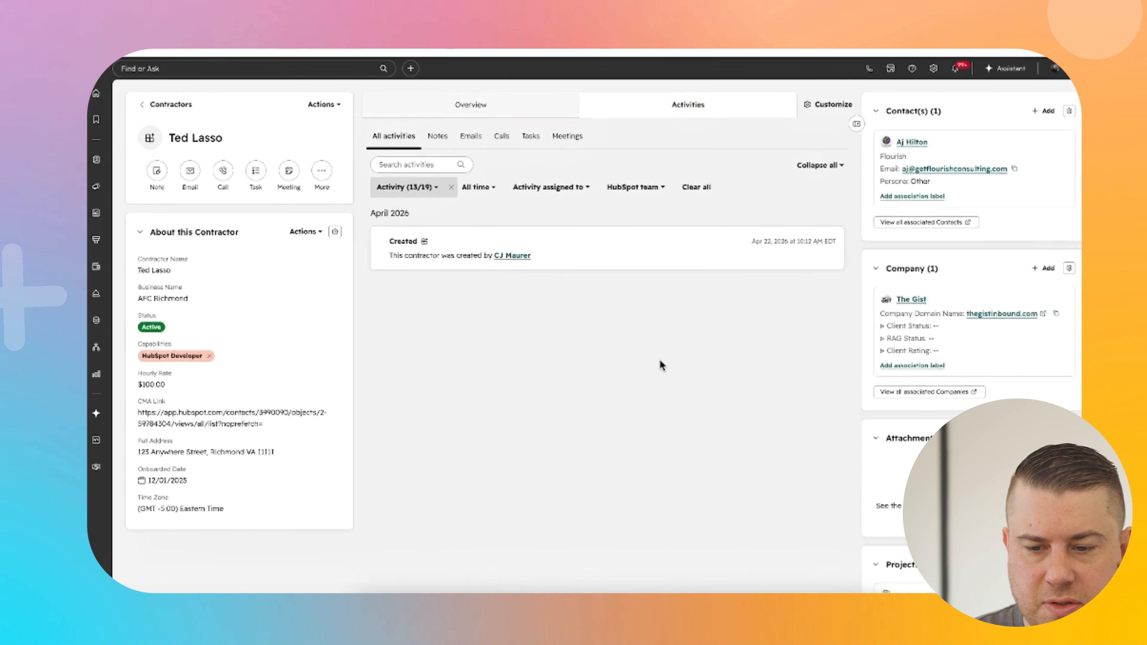